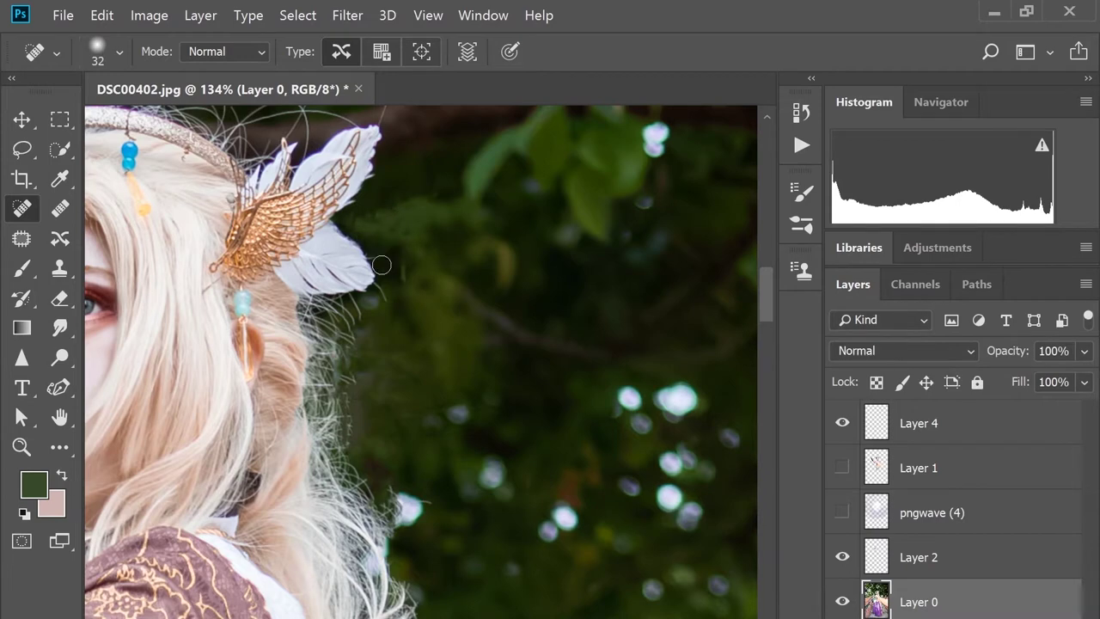
# Step: Sample dark green from the background and set up a 69 px soft brush with pressure-controlled opacity
pyautogui.click(455, 290)
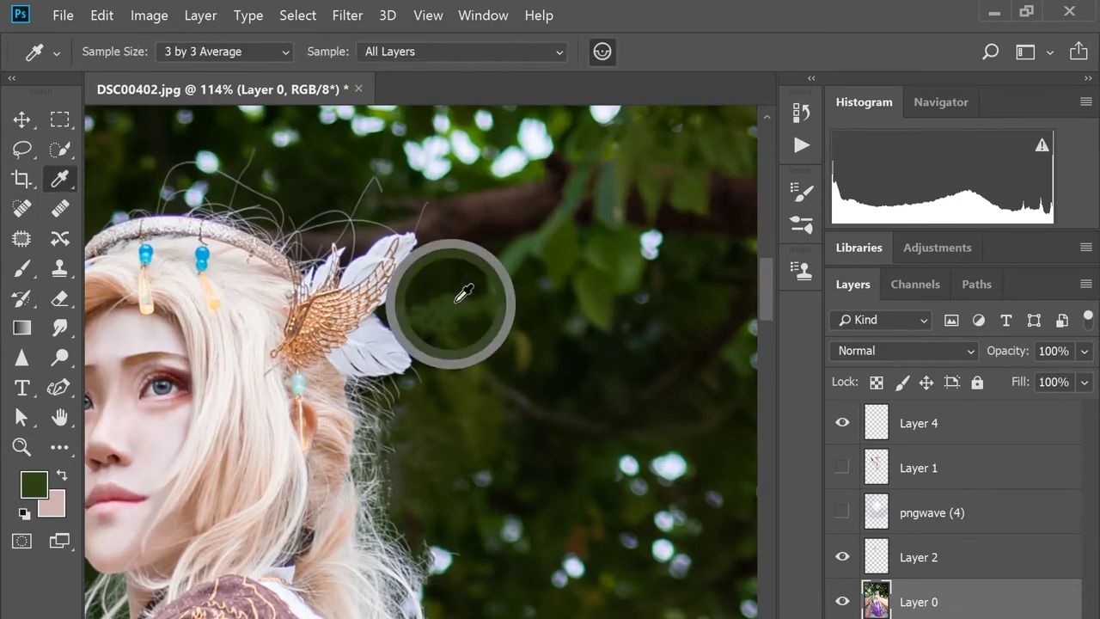
pyautogui.press('b')
pyautogui.click(119, 52)
pyautogui.click(249, 90)
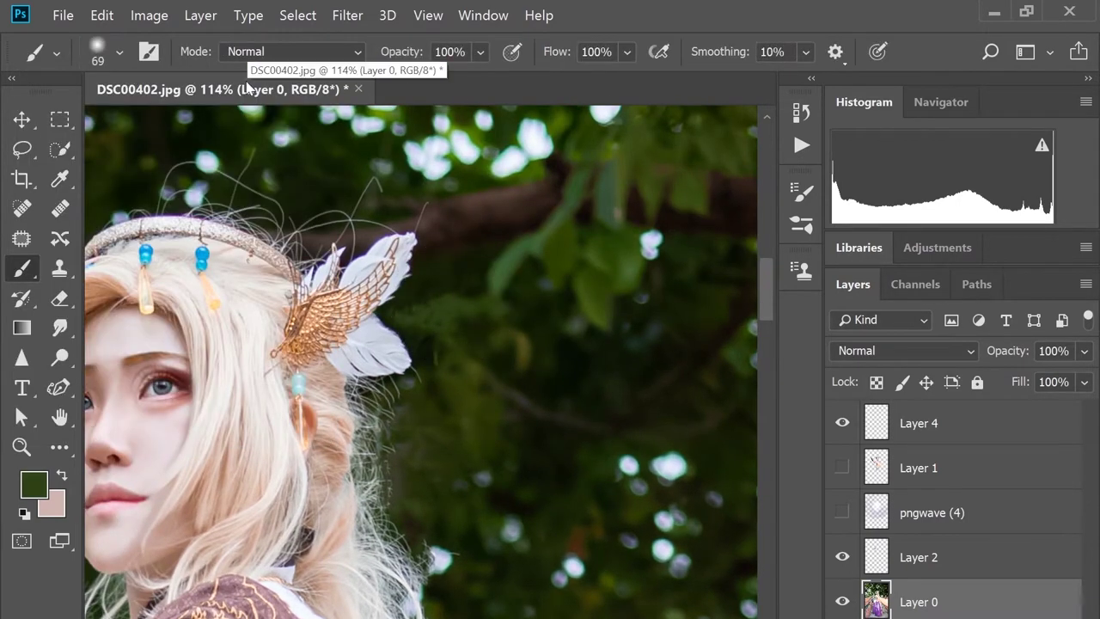
pyautogui.click(512, 51)
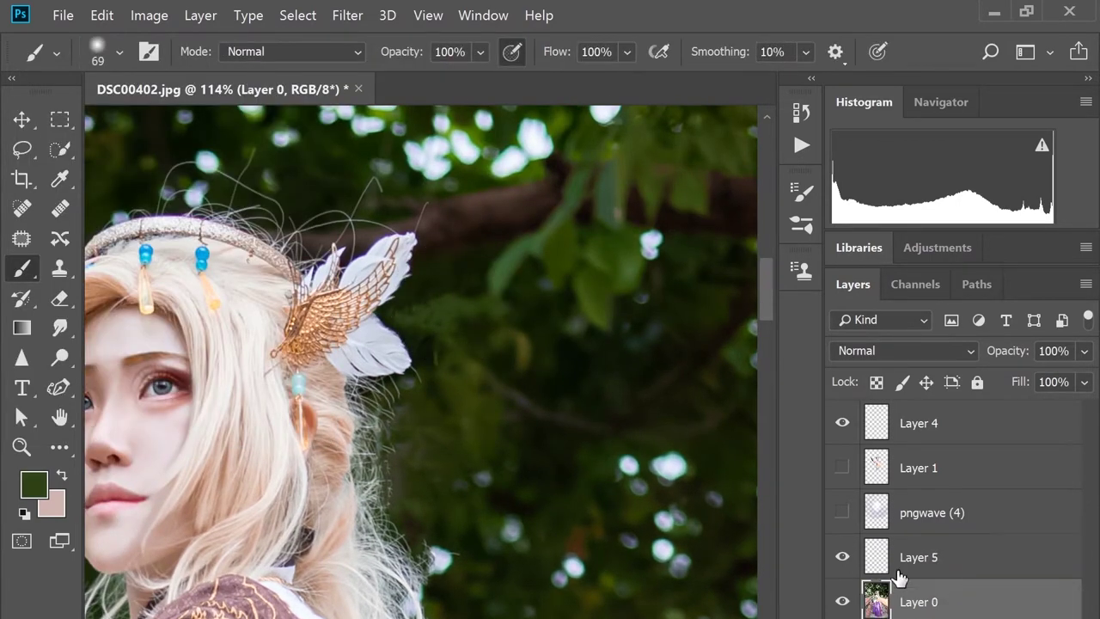
# Step: On Layer 5, sample the dark background beside the wing ornament and paint over the stray hairs around the lower feather
pyautogui.click(899, 578)
pyautogui.keyDown('alt'); pyautogui.click(395, 287); pyautogui.keyUp('alt')
pyautogui.moveTo(402, 329)
pyautogui.mouseDown()
pyautogui.moveTo(370, 353)
pyautogui.moveTo(392, 364)
pyautogui.mouseUp()
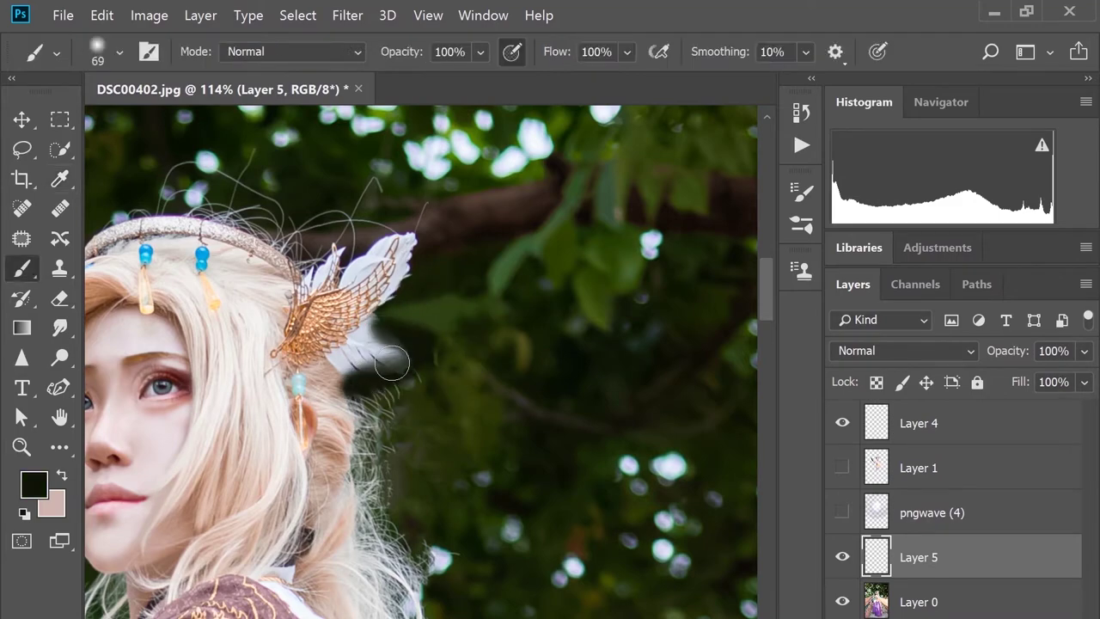
# Step: Erase the dark paint covering the lower feather on Layer 5 with a 26 px eraser
pyautogui.scroll(3, 391, 364)
pyautogui.press('e')
pyautogui.moveTo(318, 387)
pyautogui.mouseDown()
pyautogui.moveTo(378, 378)
pyautogui.moveTo(391, 394)
pyautogui.mouseUp()
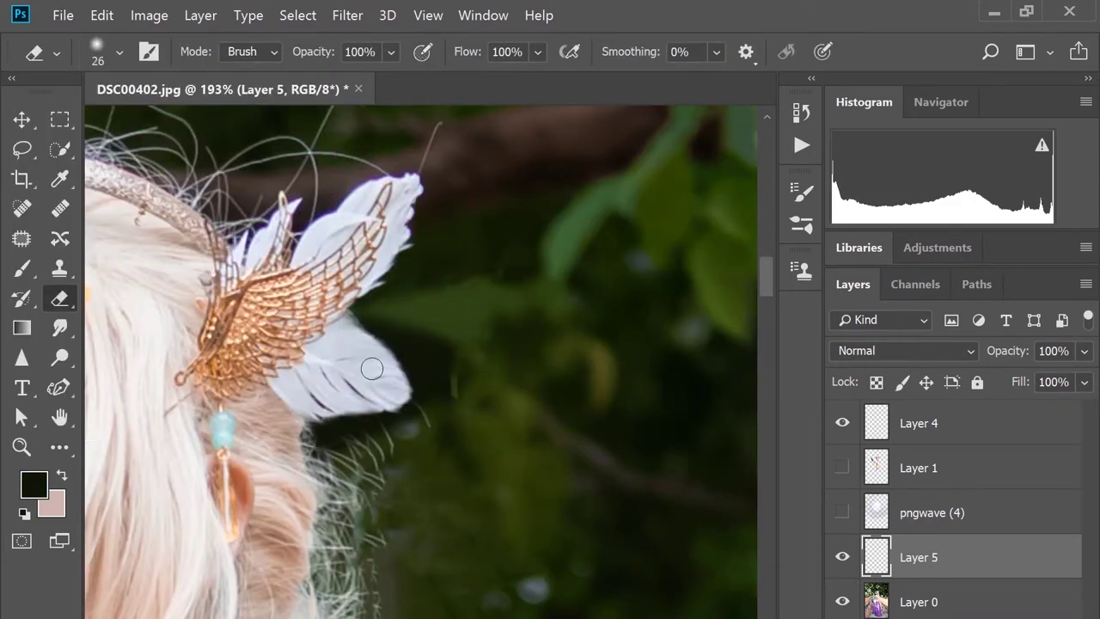
# Step: On Layer 0, clean up the flyaway hairs in the background beside the head and neck with a 52 px Healing Brush
pyautogui.scroll(-4, 371, 368)
pyautogui.press('j')
pyautogui.click(419, 335)
pyautogui.press('Return')
pyautogui.hotkey('alt', '[')
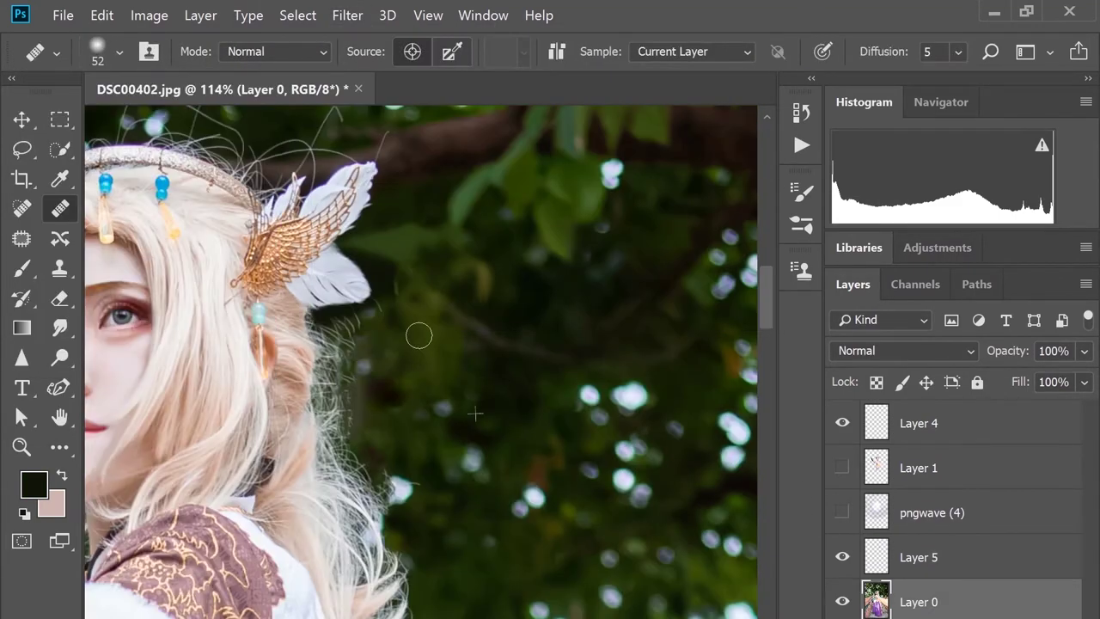
pyautogui.moveTo(418, 336)
pyautogui.mouseDown()
pyautogui.moveTo(390, 378)
pyautogui.moveTo(404, 336)
pyautogui.moveTo(337, 430)
pyautogui.moveTo(380, 490)
pyautogui.mouseUp()
# Step: Copy a section of hair from Layer 0 to a new layer and transform it over the hair edge behind the ear
pyautogui.press('b')
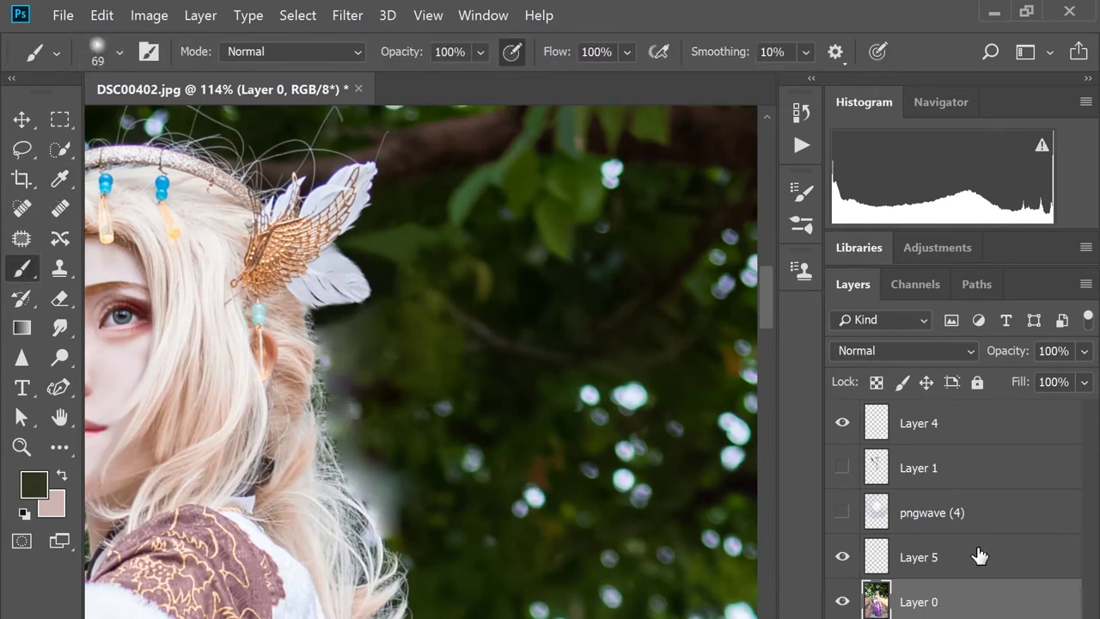
pyautogui.click(978, 555)
pyautogui.hotkey('alt', 'Tab')
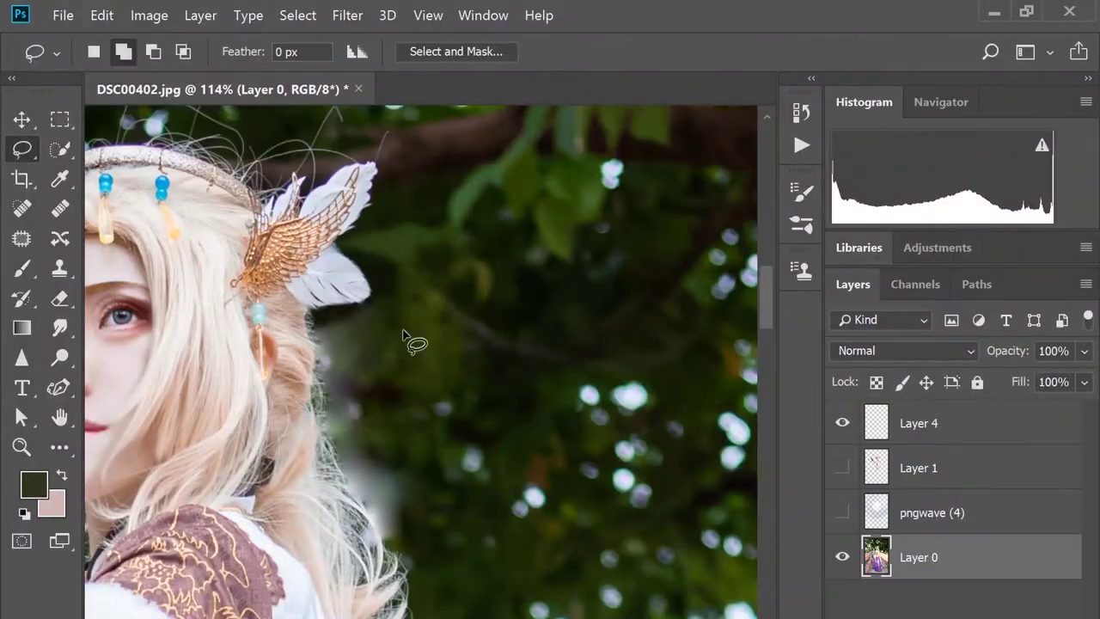
pyautogui.hotkey('ctrl', 'j')
pyautogui.hotkey('ctrl', 't')
pyautogui.moveTo(327, 413); pyautogui.dragTo(351, 420)
pyautogui.press('Return')
pyautogui.press('v')
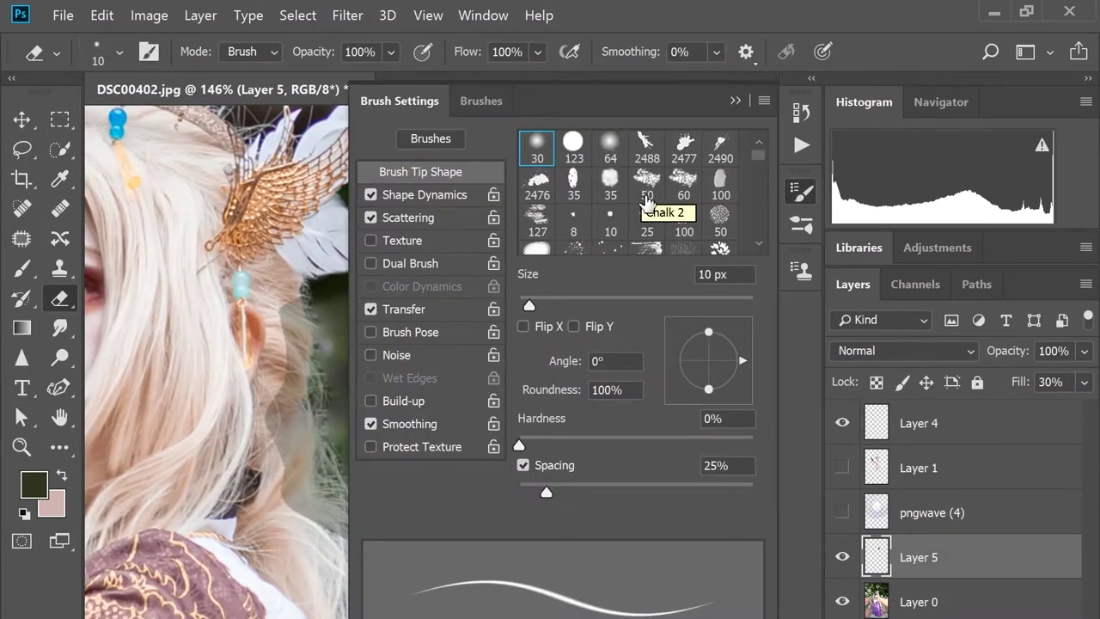
# Step: Give the Eraser the 80 px multi-strand brush tip for blending the copied hair
pyautogui.scroll(-1, 636, 198)
pyautogui.click(581, 230)
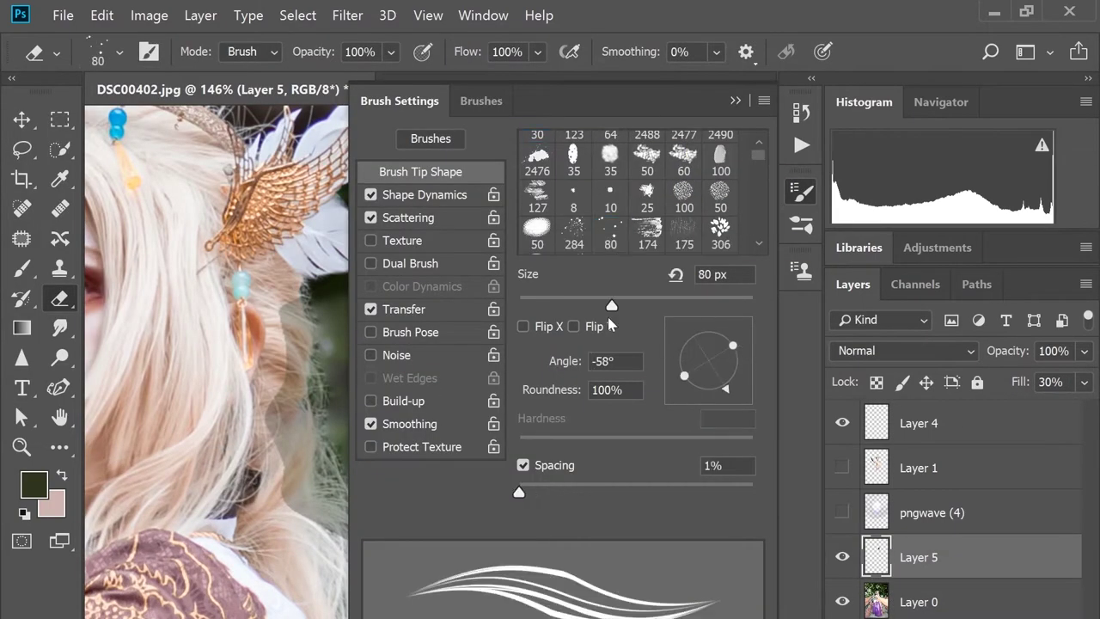
pyautogui.press('F5')
pyautogui.press('F5')
pyautogui.click(736, 101)
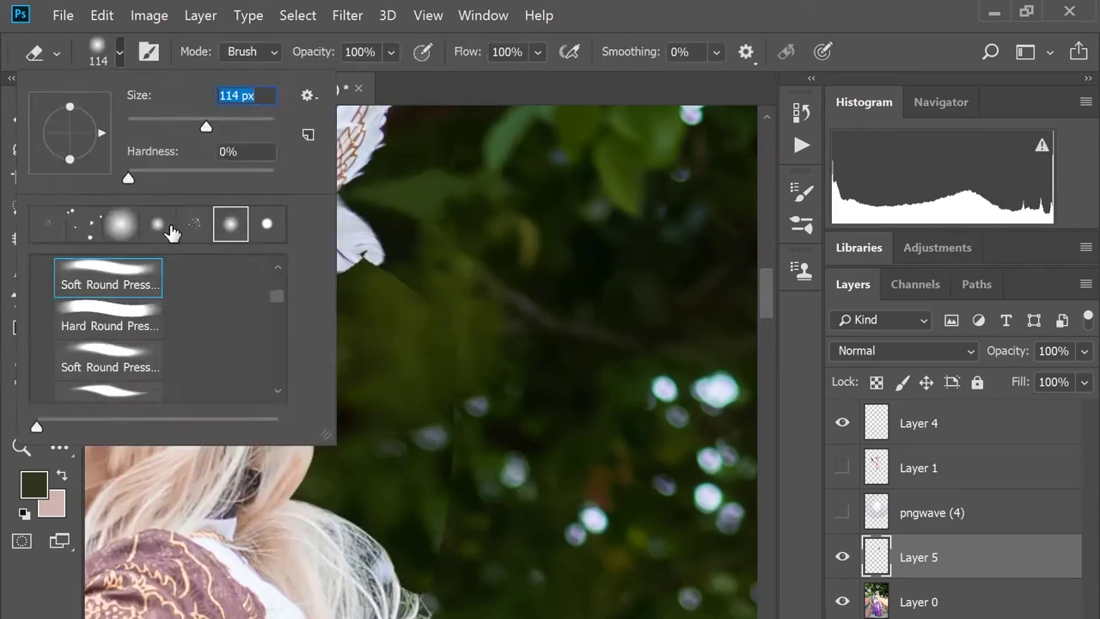
# Step: Set the Eraser to a 114 px soft round tip, hide the pngwave (4) layer and move Layer 4 below it
pyautogui.press('Return')
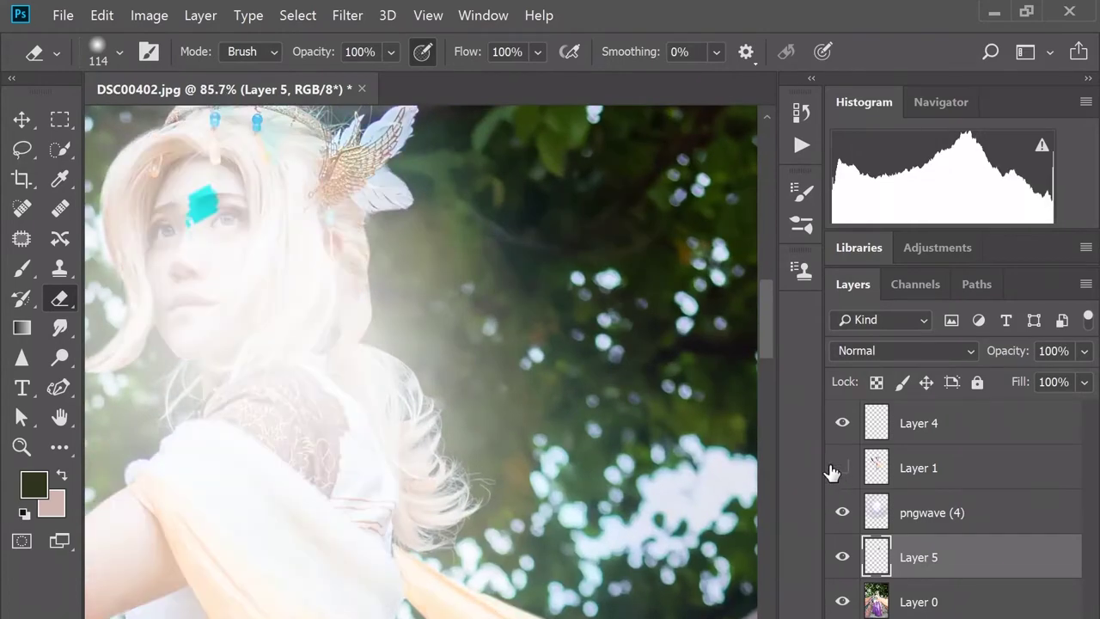
pyautogui.click(842, 513)
pyautogui.moveTo(918, 423); pyautogui.dragTo(912, 524)
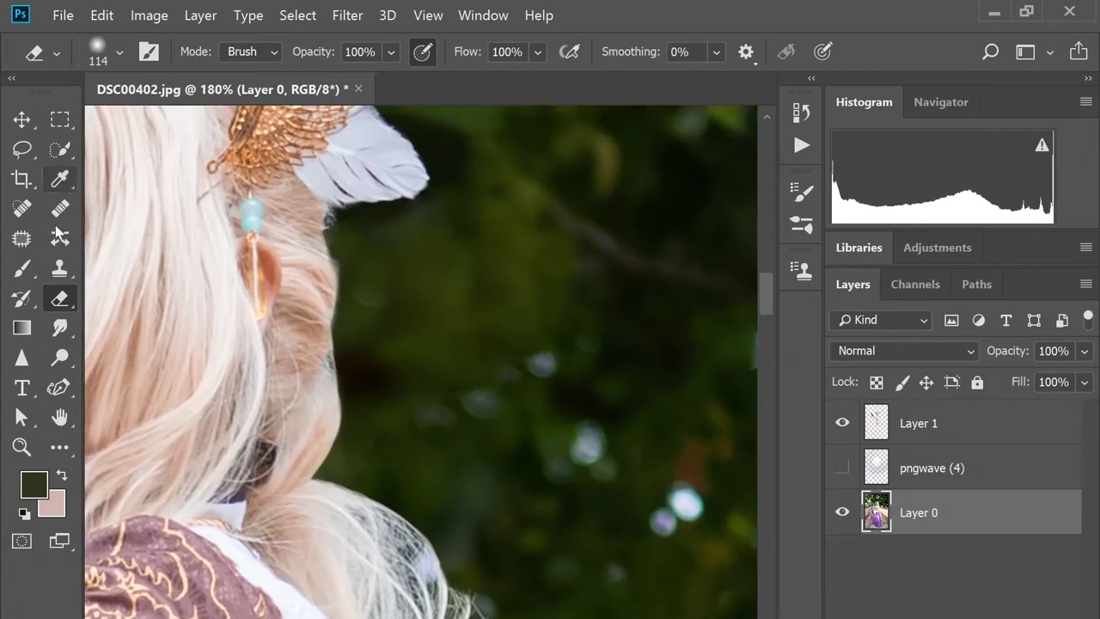
# Step: On Layer 6, sample hair tones and paint strands down behind the neck with a 34 px multi-strand brush
pyautogui.press('b')
pyautogui.press('i')
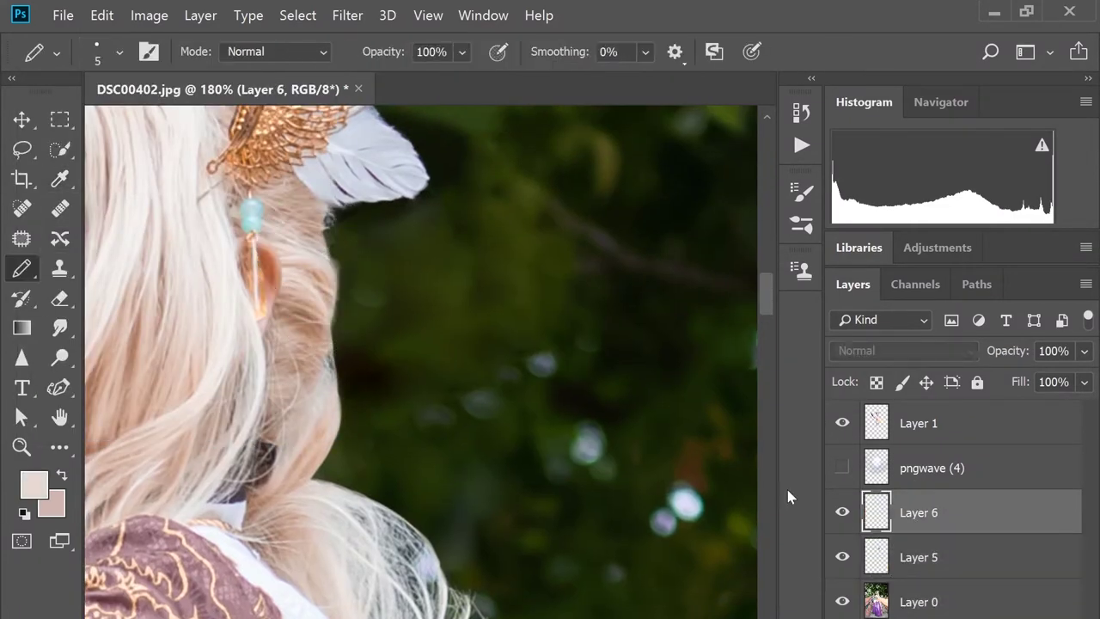
pyautogui.rightClick(21, 268)
pyautogui.click(86, 262)
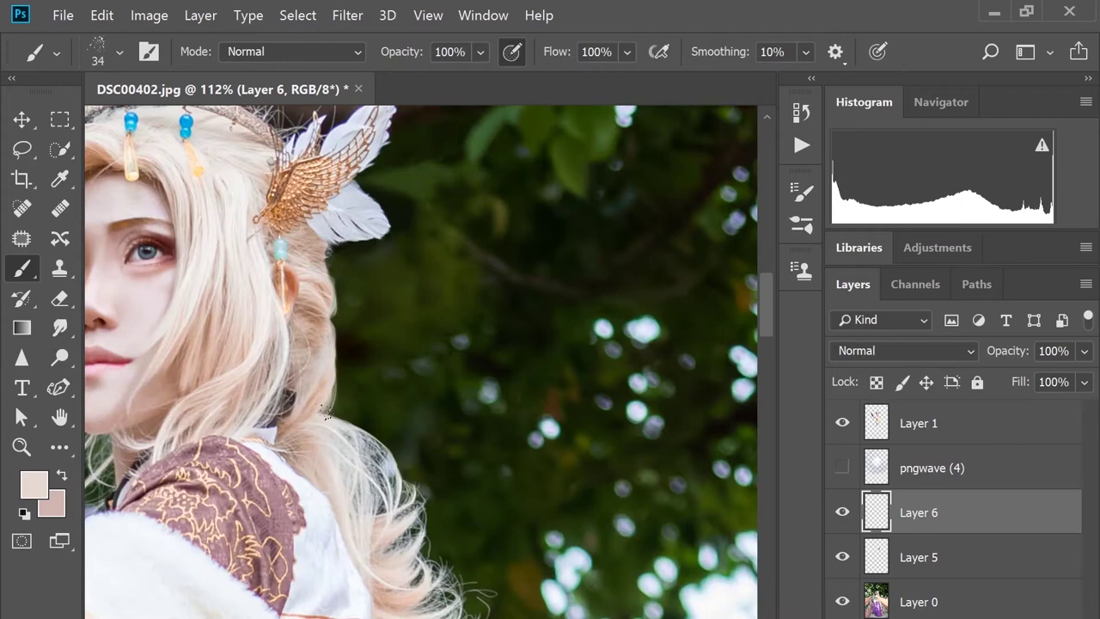
pyautogui.scroll(-1, 326, 414)
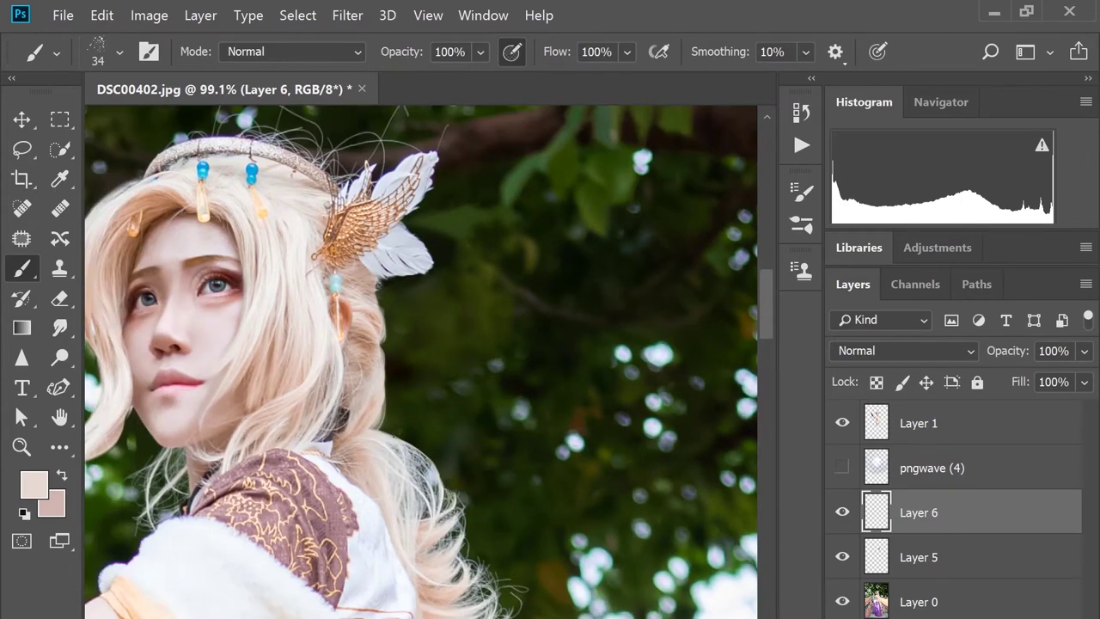
pyautogui.keyDown('alt'); pyautogui.click(375, 376); pyautogui.keyUp('alt')
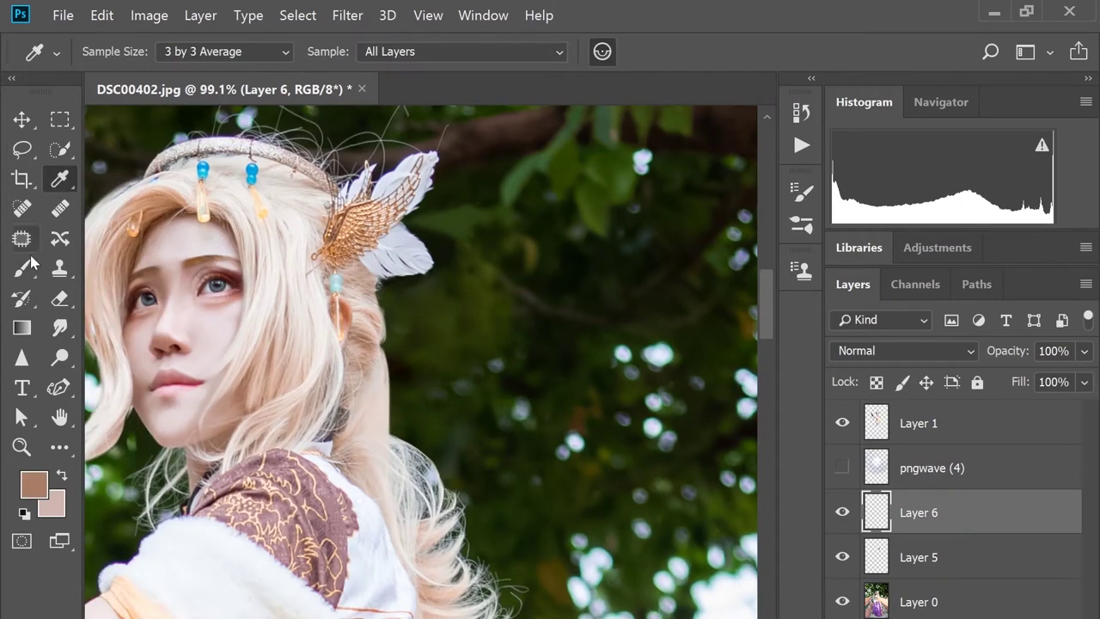
# Step: Refine the painted hair on Layer 6 with a 23 px eraser and a 17 px strand brush in sampled hair tones
pyautogui.scroll(1, 373, 450)
pyautogui.press('e')
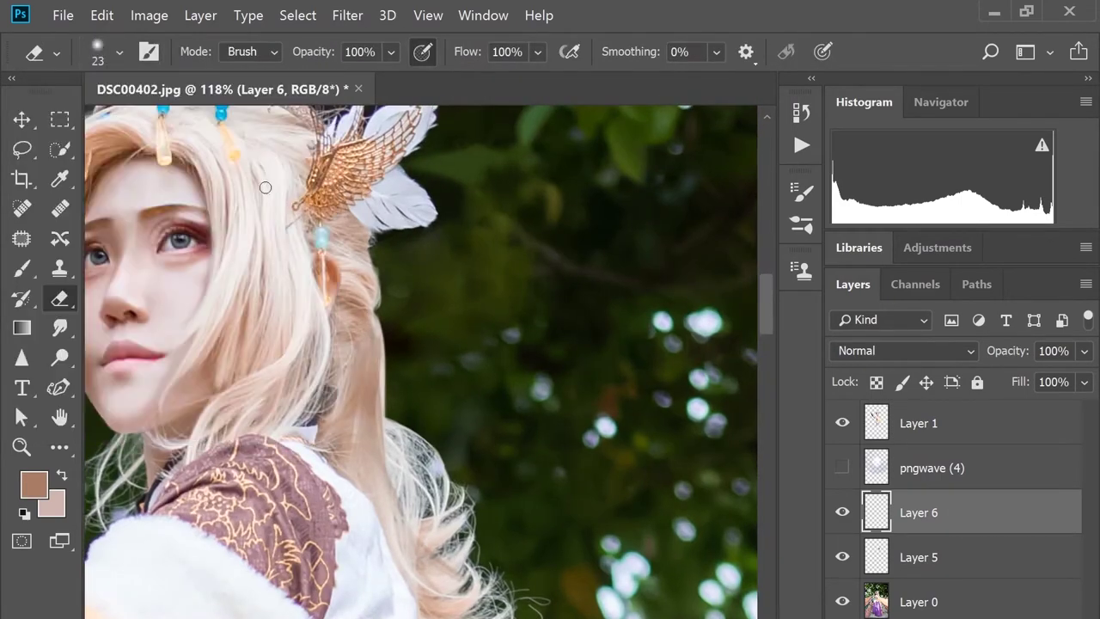
pyautogui.press('b')
pyautogui.rightClick(316, 426)
pyautogui.press('Return')
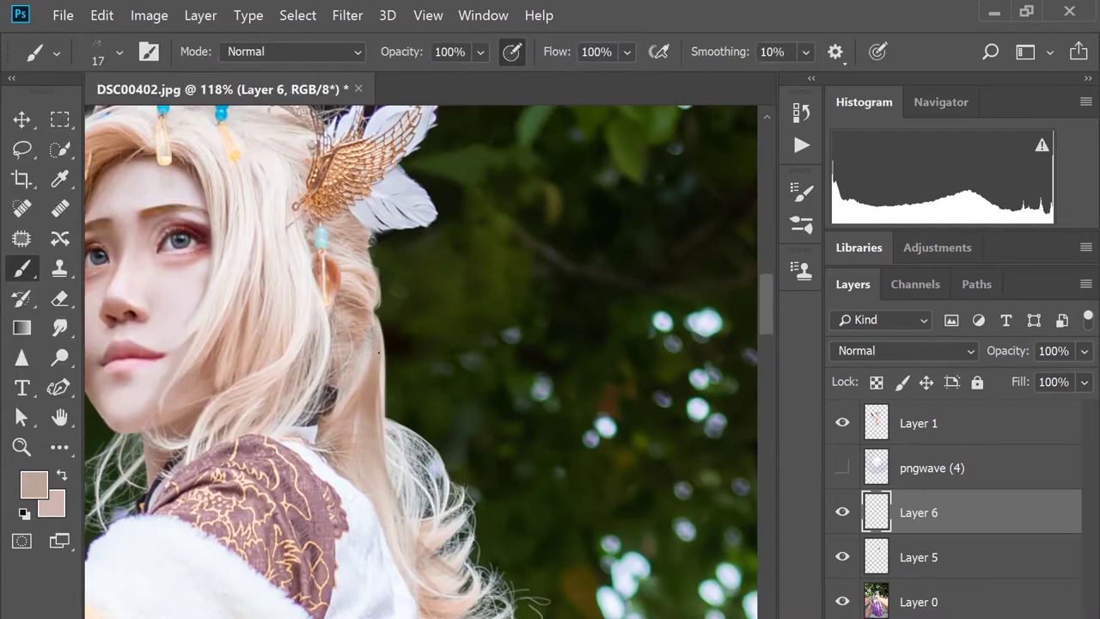
pyautogui.keyDown('alt'); pyautogui.click(392, 528); pyautogui.keyUp('alt')
pyautogui.scroll(-3, 393, 528)
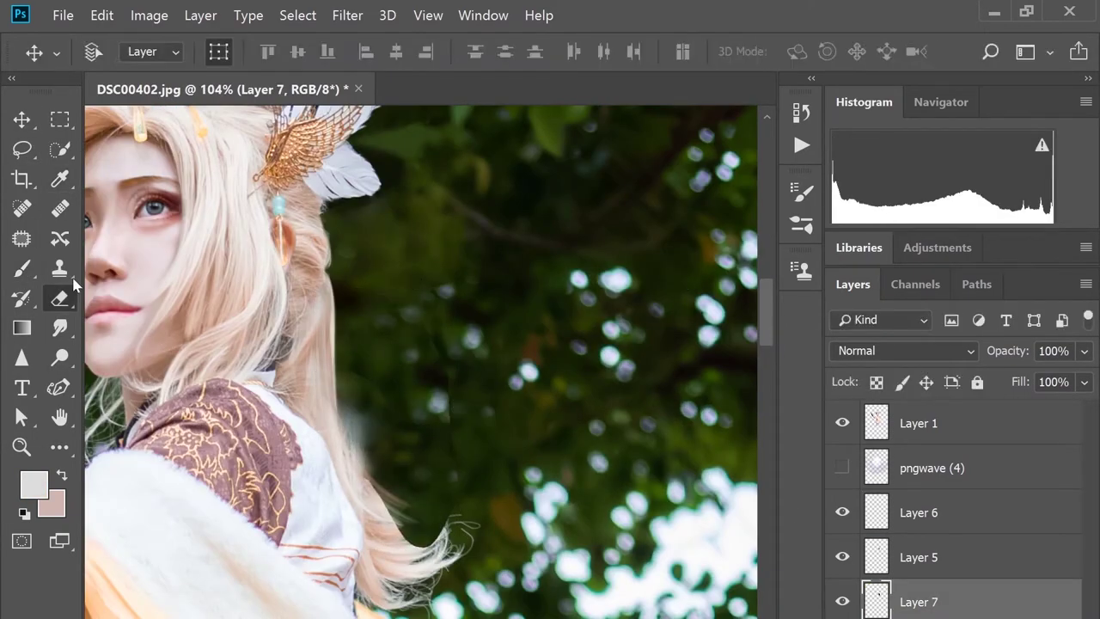
# Step: Blend the copied patch on Layer 7 into the long hair with a 15 px eraser
pyautogui.click(60, 298)
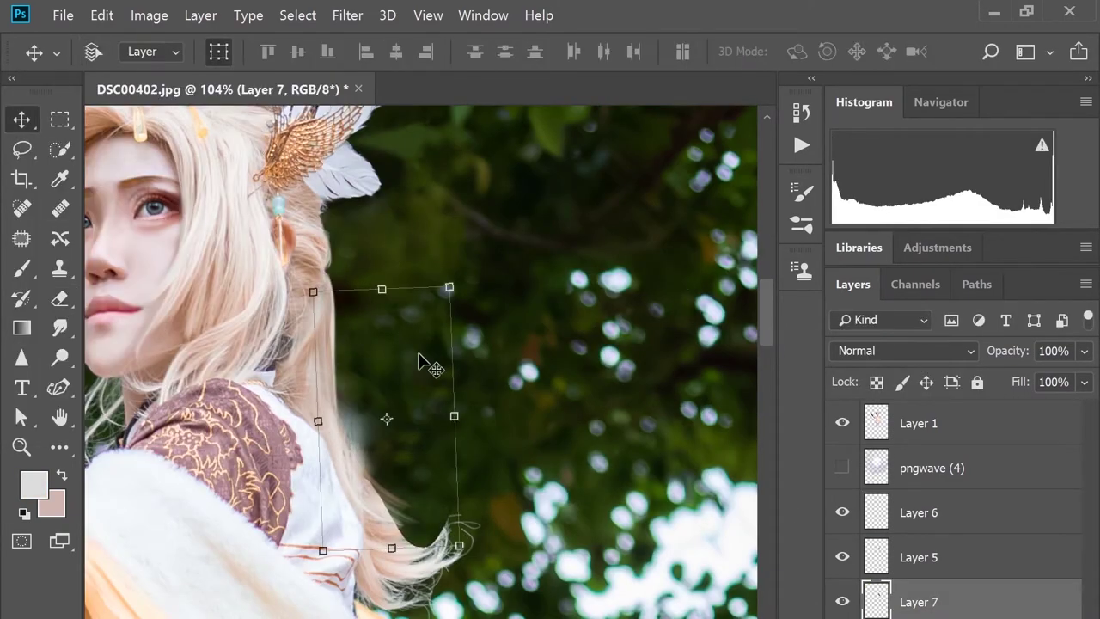
pyautogui.click(876, 557)
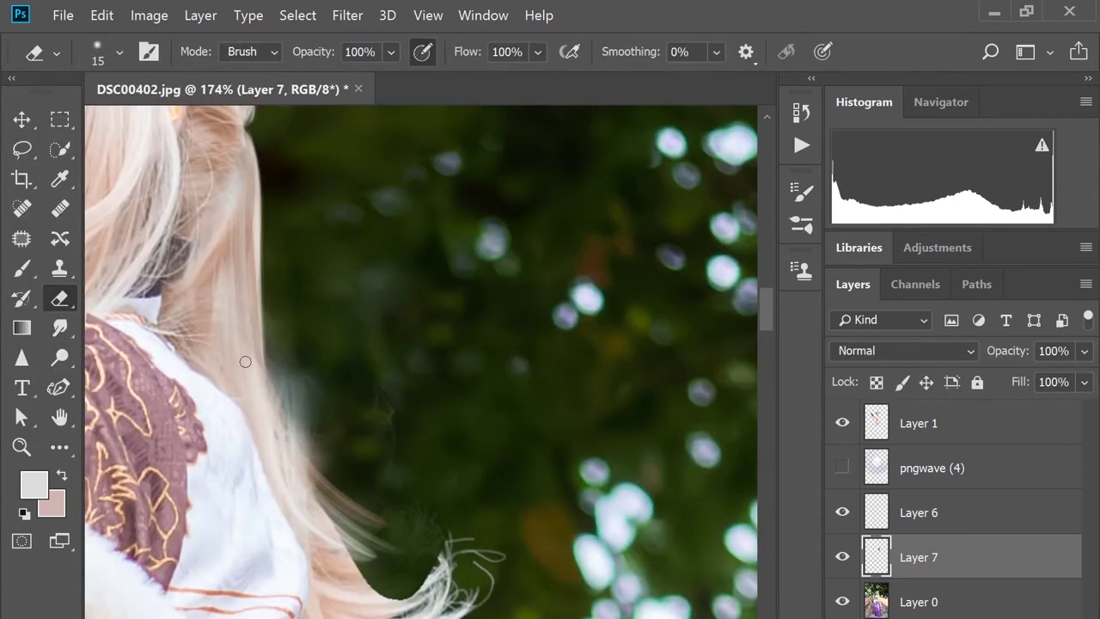
pyautogui.moveTo(1084, 382); pyautogui.dragTo(1015, 409)
# Step: Paint light strands on the curled hair ends on Layer 7 with a 37 px strand brush and clean up the excess
pyautogui.press('b')
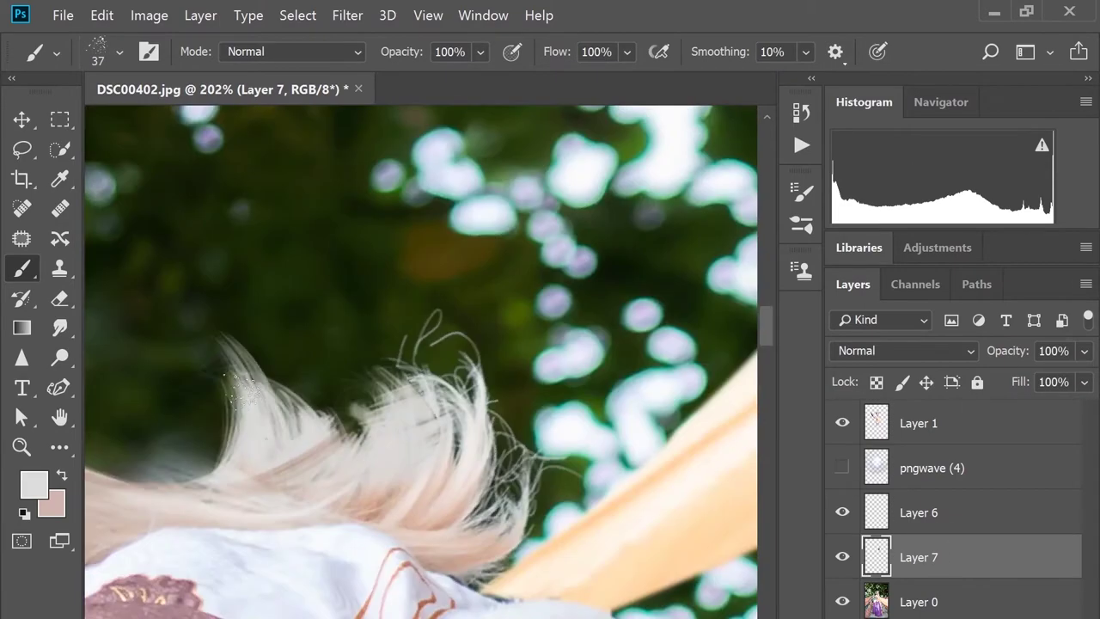
pyautogui.press('s')
pyautogui.press('e')
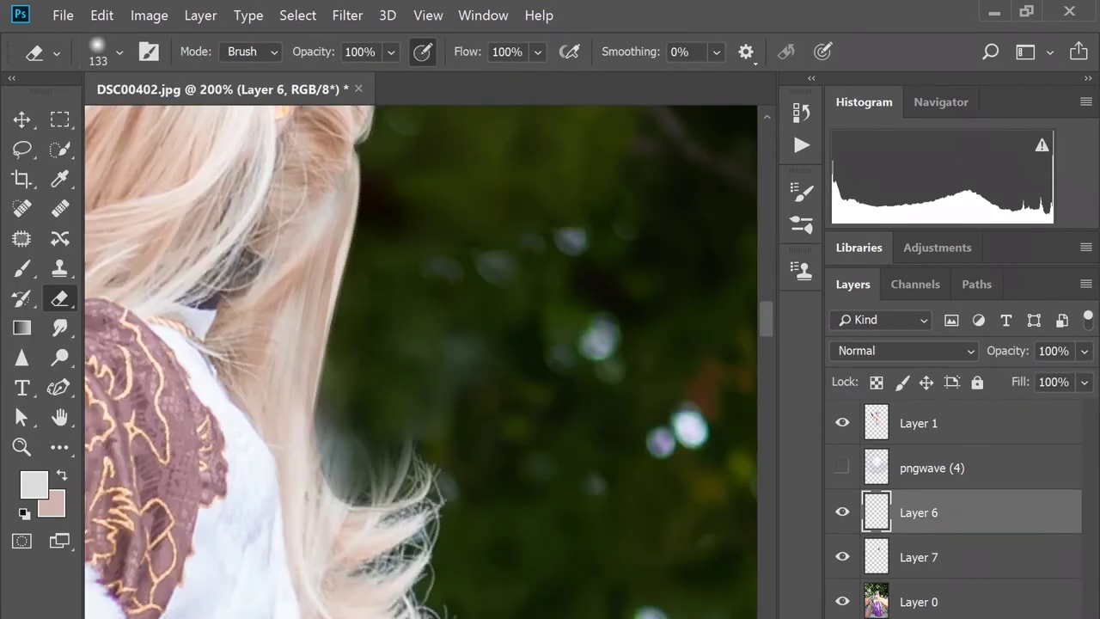
# Step: On Layer 8, paint dark green over the pale haze between the long hair and the background using a 15 px brush
pyautogui.press('b')
pyautogui.click(119, 51)
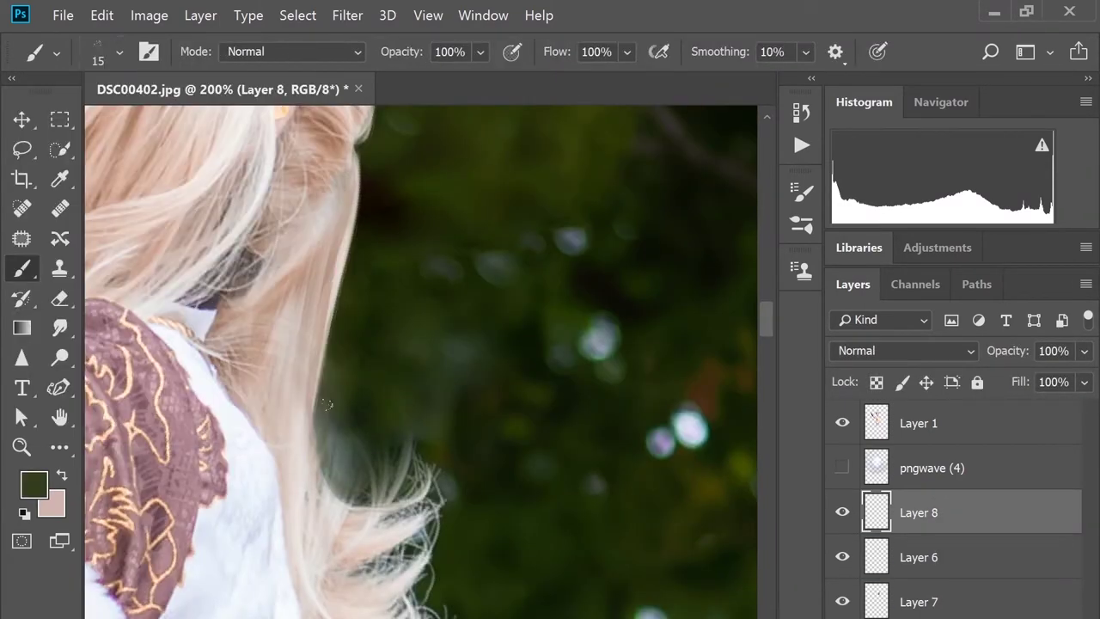
pyautogui.click(856, 434)
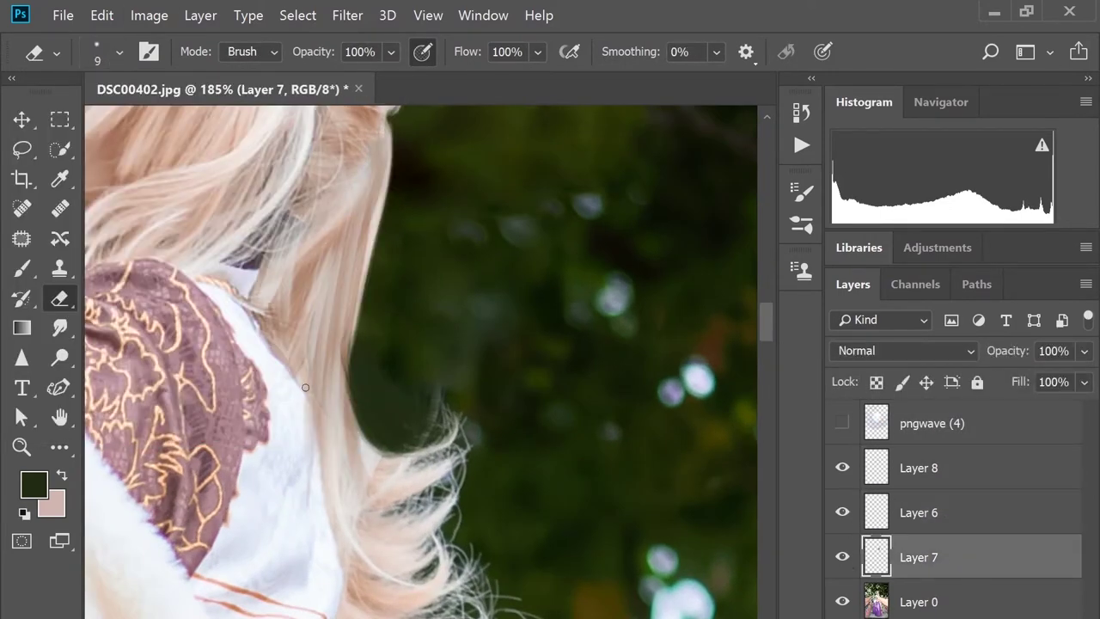
# Step: Fill in the dark background beside the hair on Layer 8 with a 48 px brush and smudge it at 50% strength
pyautogui.click(886, 469)
pyautogui.press('b')
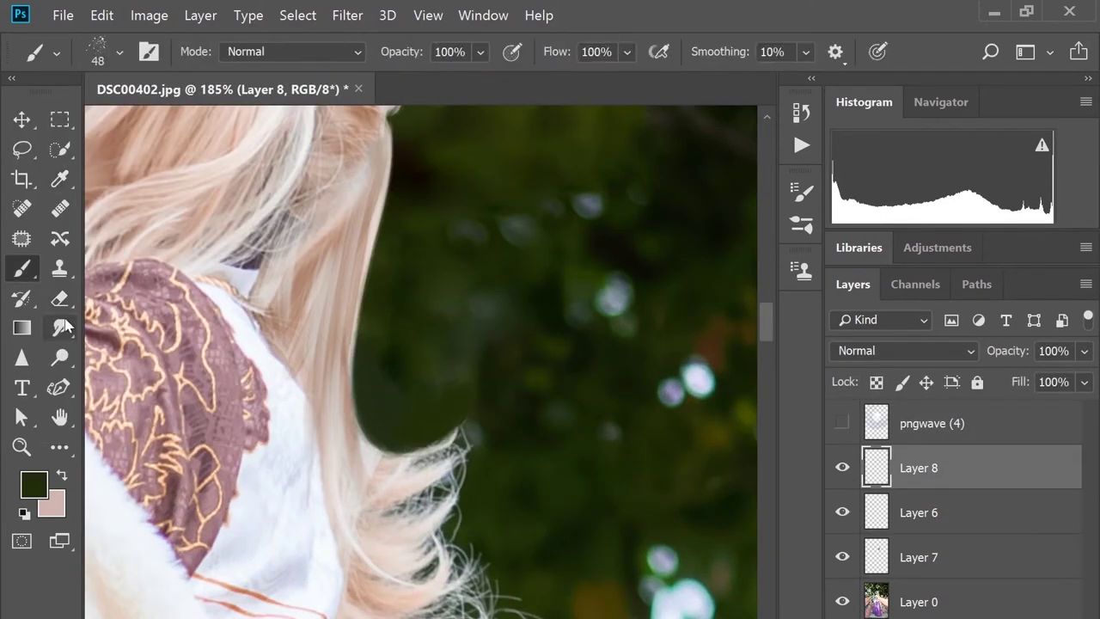
pyautogui.click(64, 326)
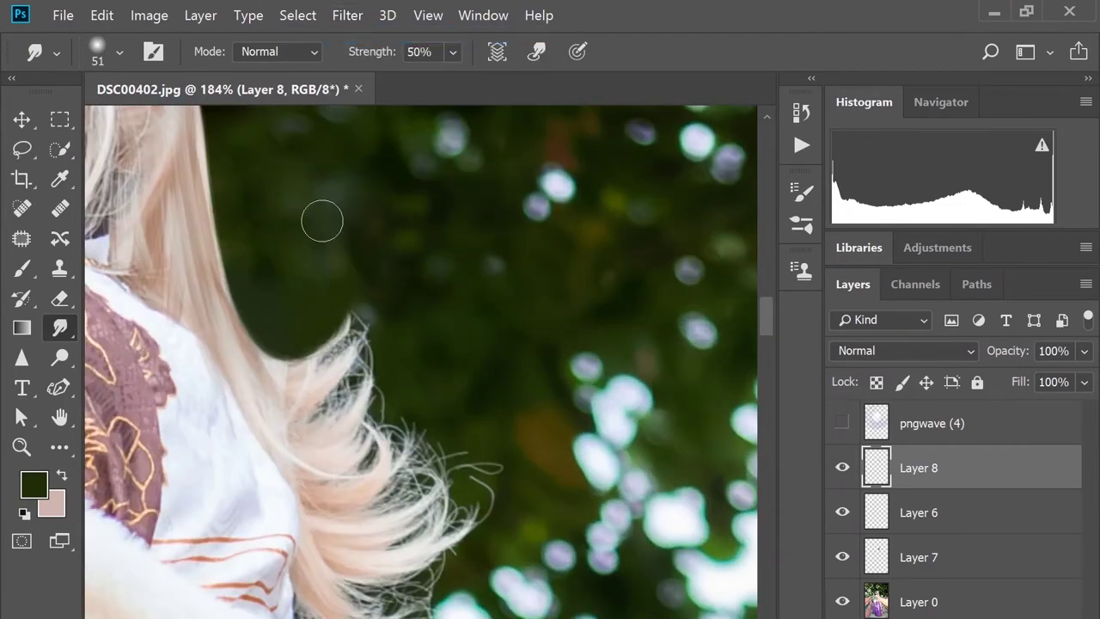
# Step: On Layer 0, heal the looping stray hairs around the curled ends and cover the outermost wisps with dark green
pyautogui.click(920, 602)
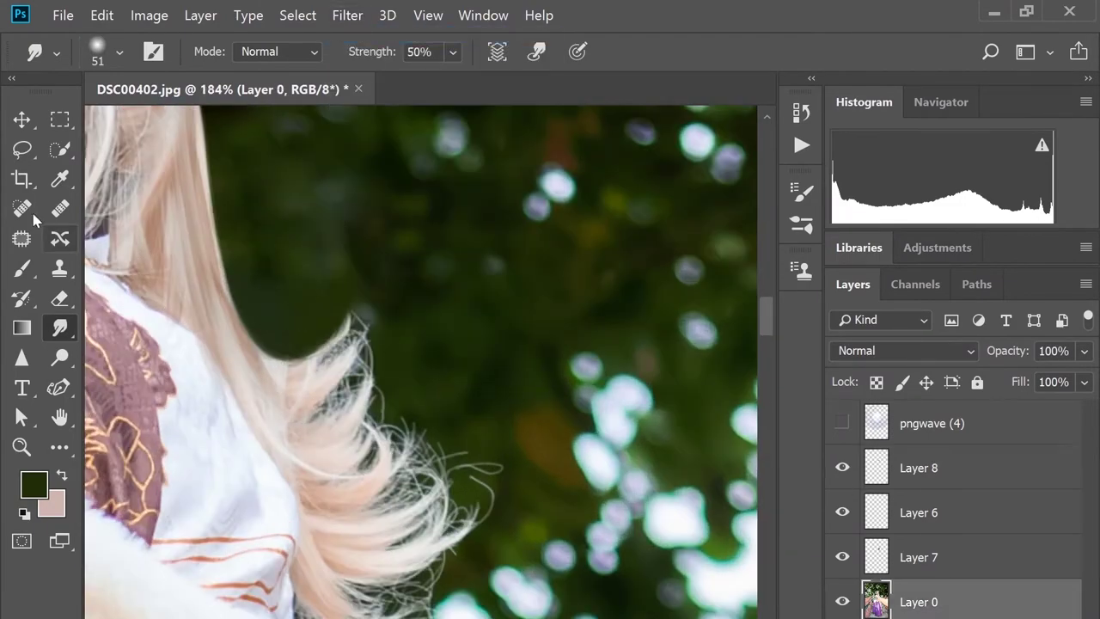
pyautogui.press('j')
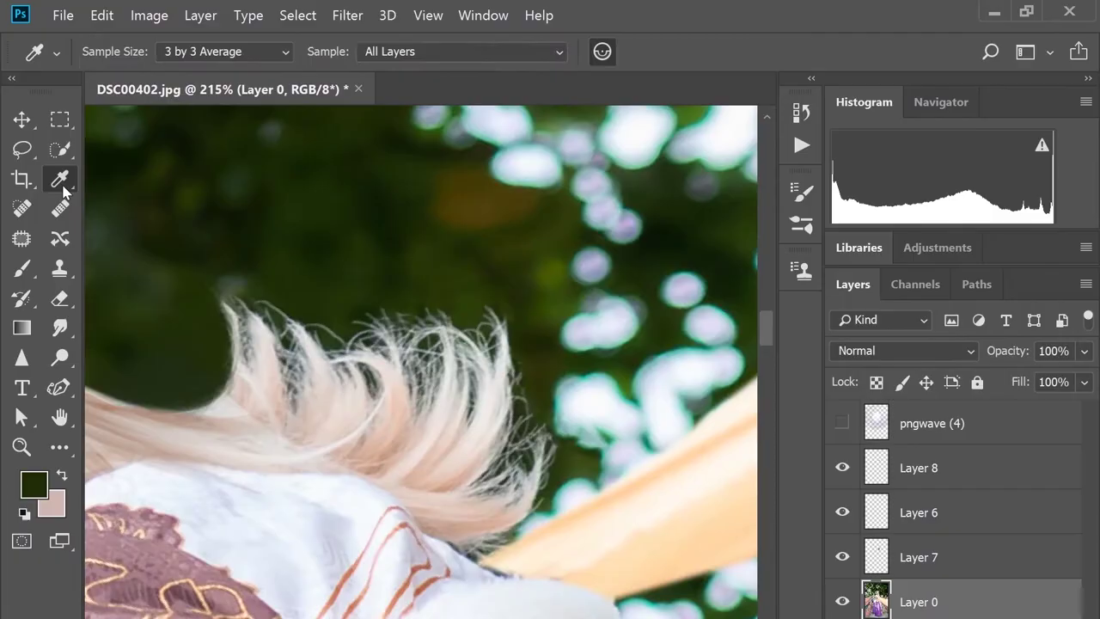
pyautogui.press('b')
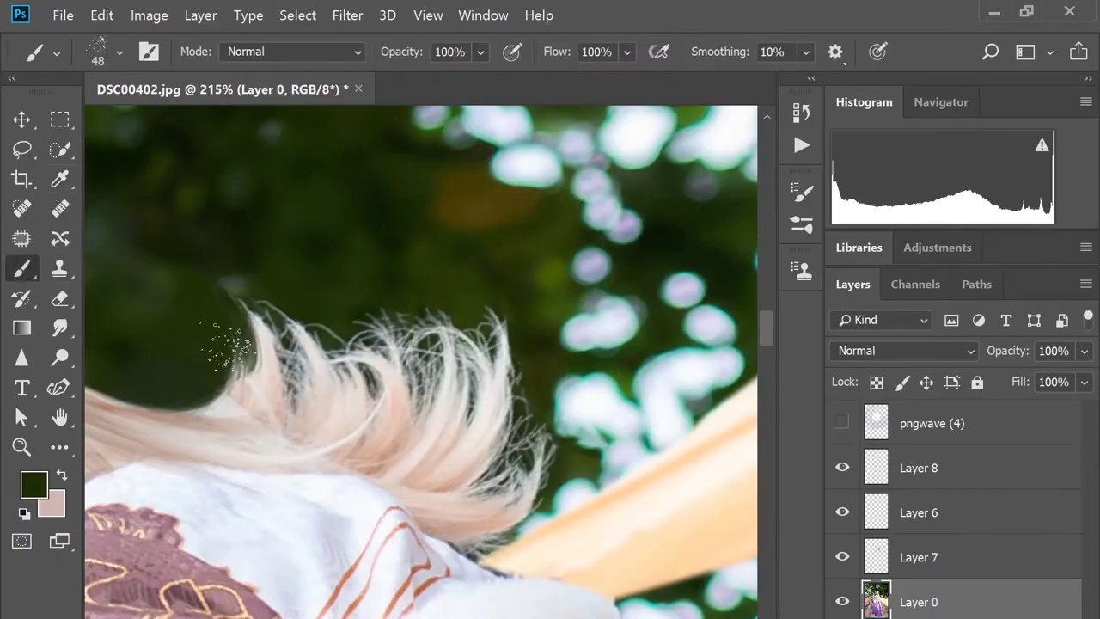
# Step: On a new layer above Layer 0, paint dark green gaps between the curled hair tips and refine them with a 9 px eraser
pyautogui.hotkey('ctrl', 'shift', 'alt', 'n')
pyautogui.press('e')
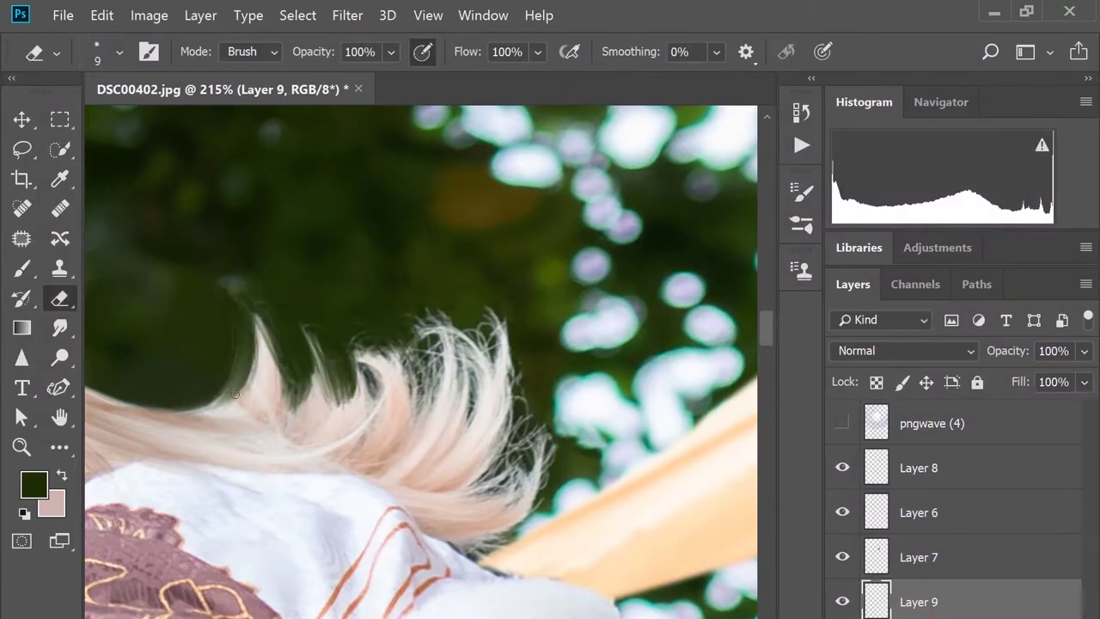
# Step: Paint light tapered strands over the curled hair ends on Layer 7 with a 23 px strand brush
pyautogui.click(119, 51)
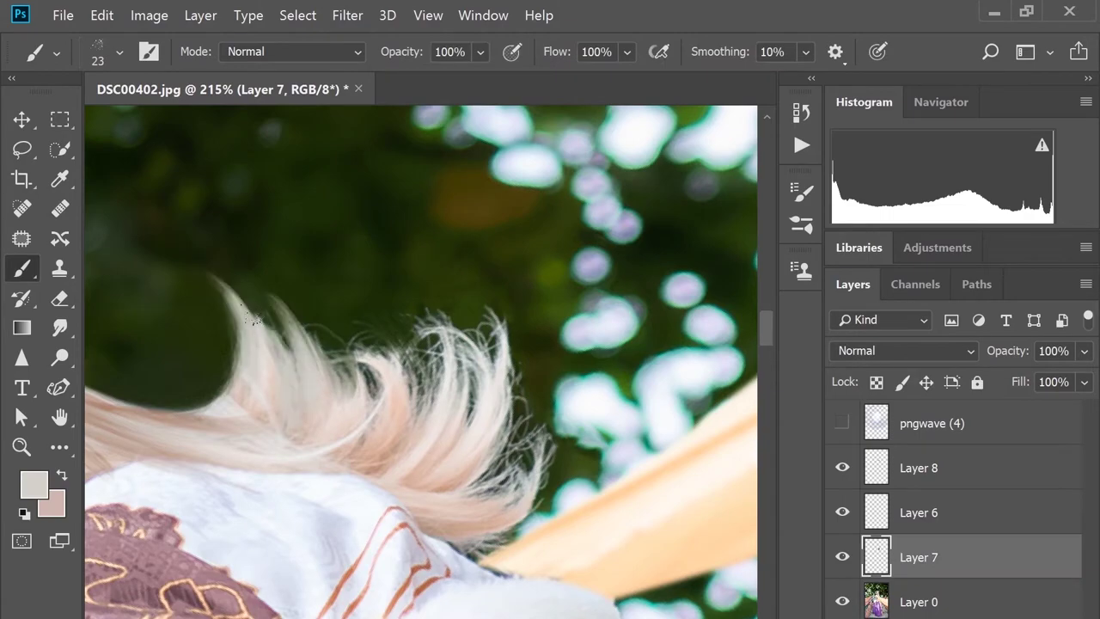
pyautogui.hotkey('ctrl', '0')
pyautogui.scroll(3, 344, 344)
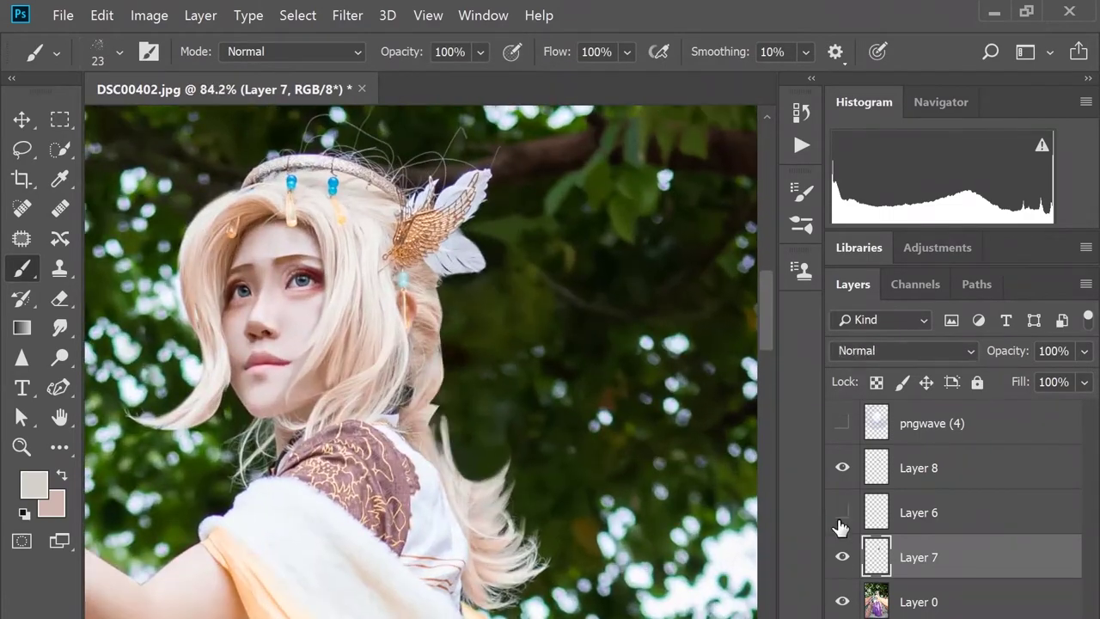
# Step: Merge the visible hair retouching layers into Layer 0
pyautogui.click(913, 471)
pyautogui.hotkey('ctrl', 'shift', 'e')
pyautogui.scroll(-2, 371, 107)
pyautogui.scroll(3, 371, 107)
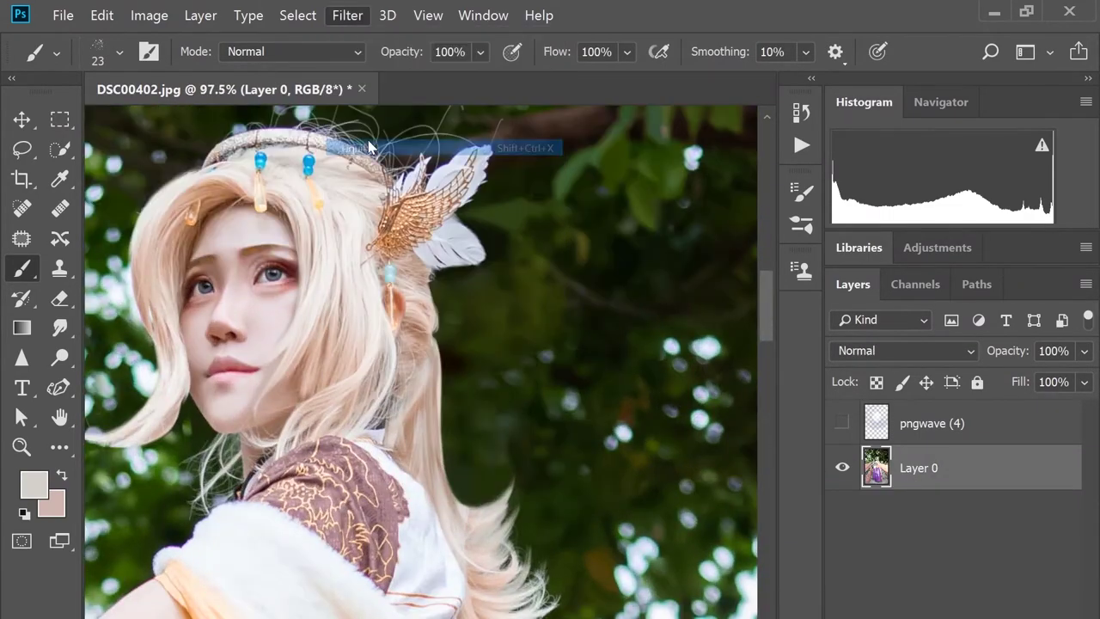
# Step: Reshape the hair on Layer 0 with the Liquify filter, using a 222 px warp brush at pressure 20
pyautogui.hotkey('ctrl', 'shift', 'x')
pyautogui.moveTo(800, 134); pyautogui.dragTo(785, 134)
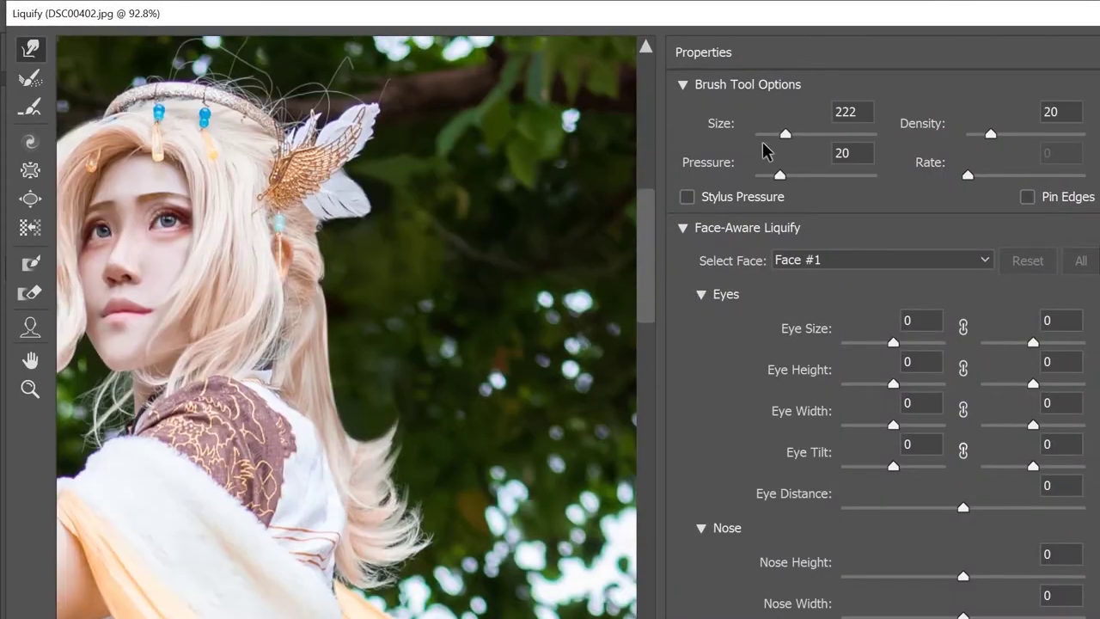
pyautogui.press('Return')
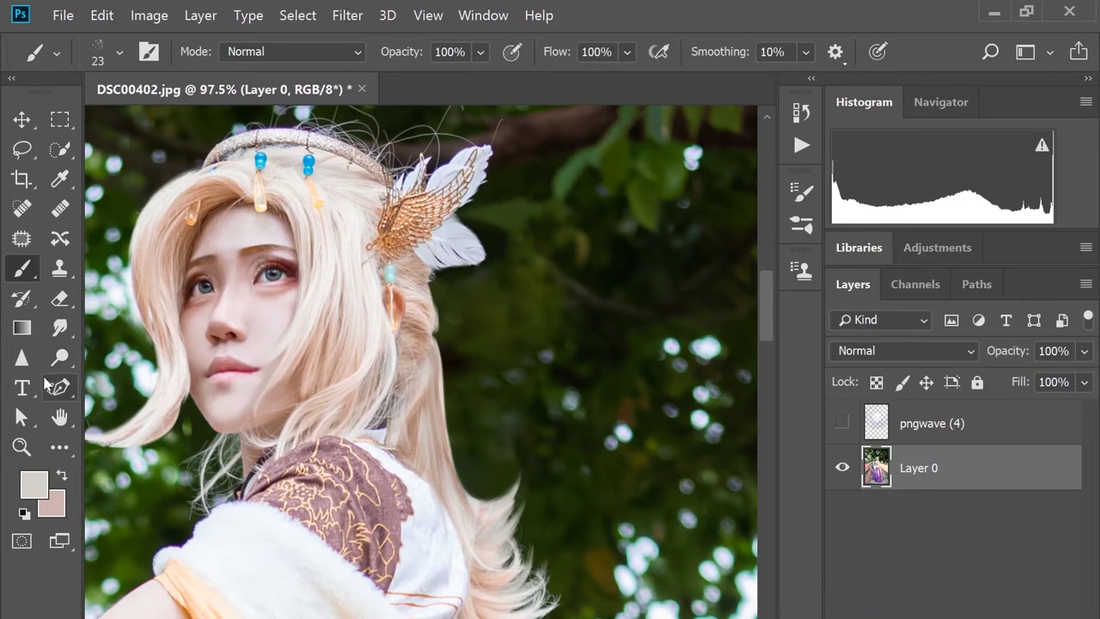
# Step: Try covering the flyaways between the headband and wing ornament directly on Layer 0 with sampled brown and a 32 px soft brush
pyautogui.scroll(3, 246, 245)
pyautogui.press('j')
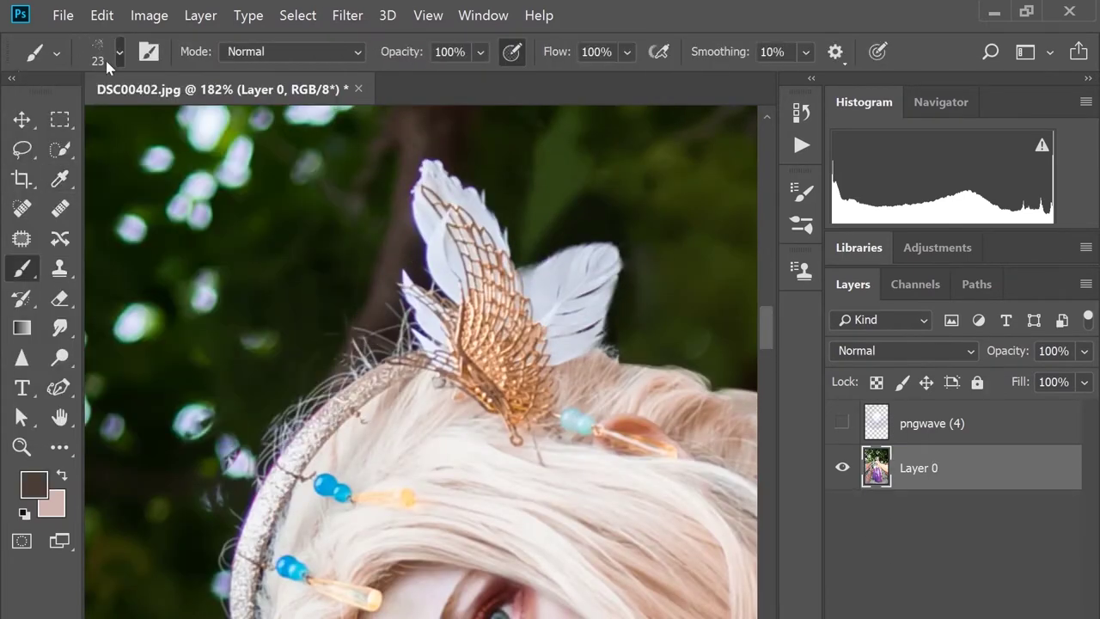
pyautogui.click(109, 68)
pyautogui.doubleClick(362, 339)
pyautogui.moveTo(417, 279)
pyautogui.mouseDown()
pyautogui.moveTo(331, 430)
pyautogui.moveTo(344, 413)
pyautogui.mouseUp()
pyautogui.keyDown('alt'); pyautogui.click(395, 198); pyautogui.keyUp('alt')
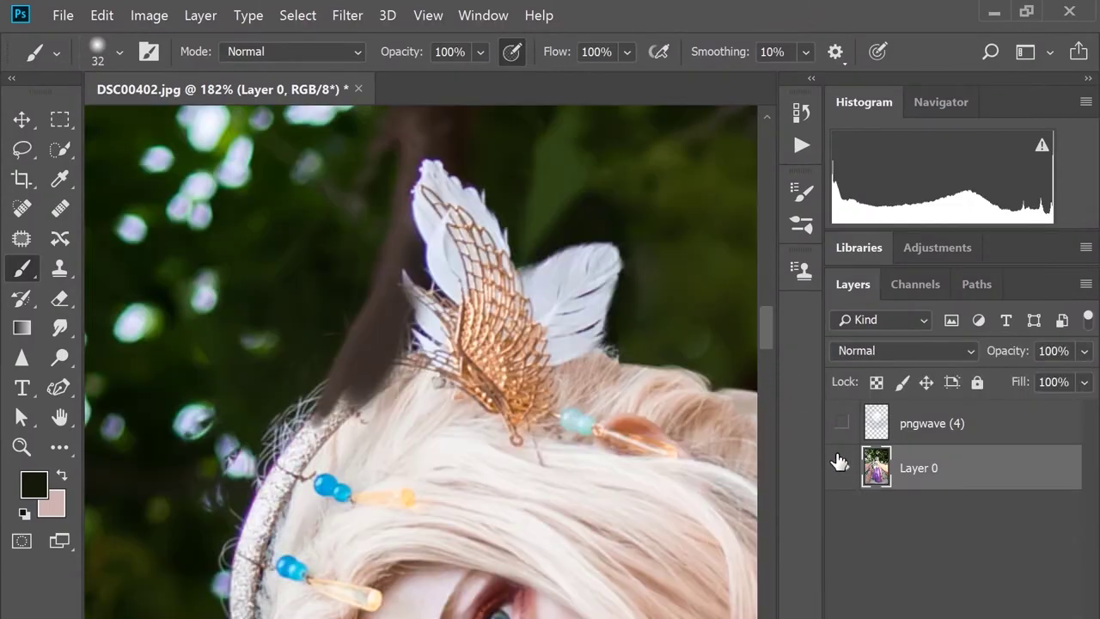
# Step: Undo the brown strokes beside the wing ornament and add a new layer above Layer 0
pyautogui.click(101, 14)
pyautogui.click(108, 36)
pyautogui.click(101, 15)
pyautogui.click(108, 36)
pyautogui.click(101, 14)
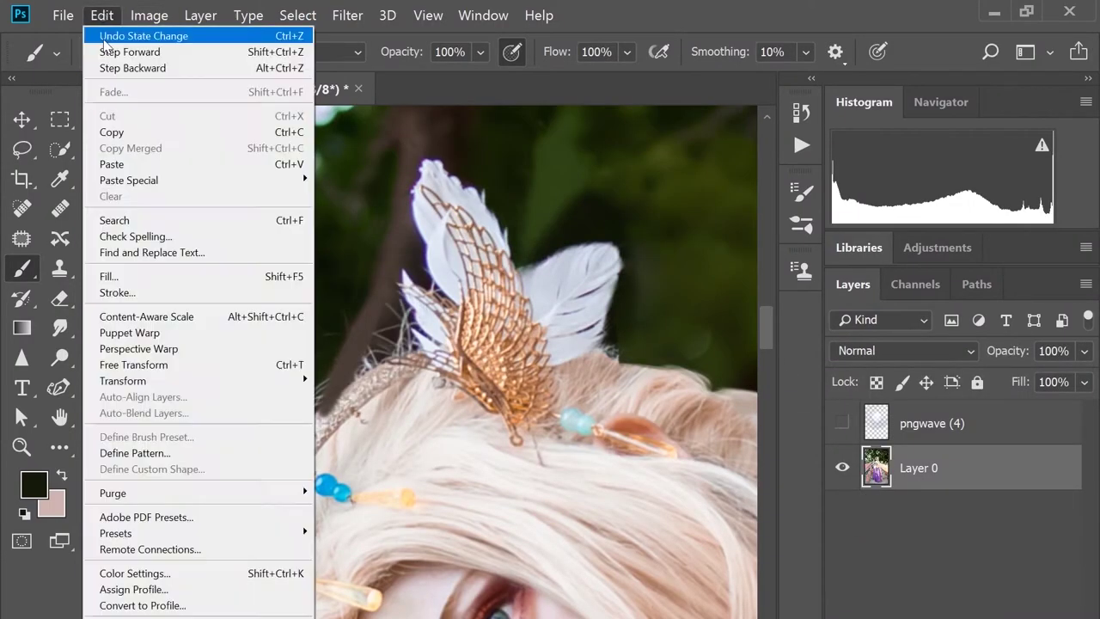
pyautogui.click(107, 36)
pyautogui.click(101, 15)
pyautogui.click(108, 36)
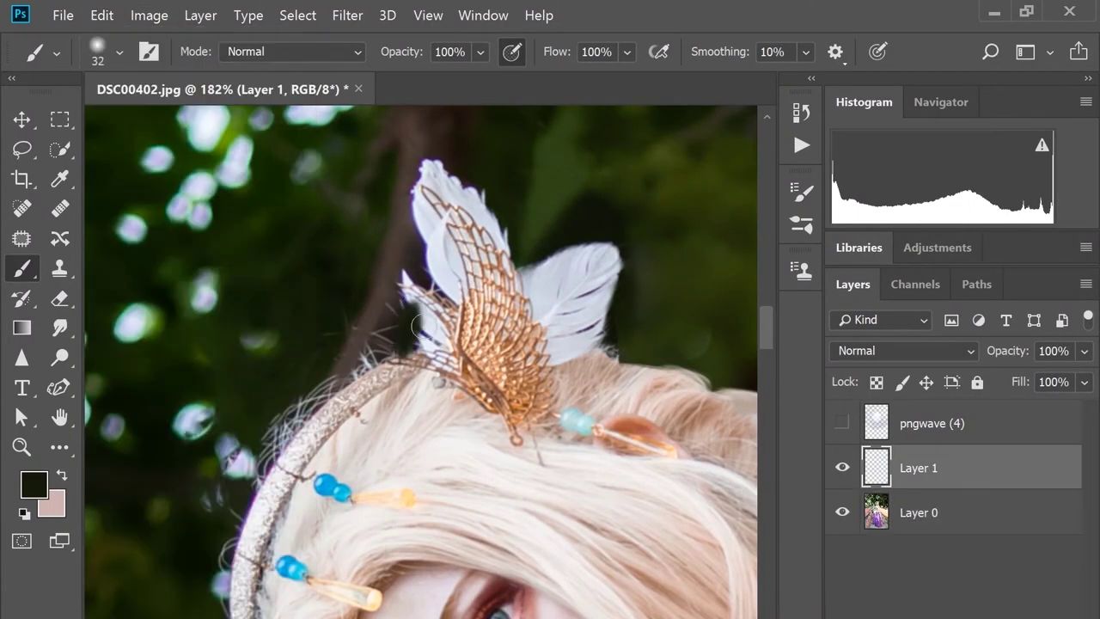
# Step: Paint dark green over the flyaways along the headband on Layer 1 with an 83 px soft brush, cleaning the headband edge with a 17 px eraser
pyautogui.hotkey('ctrl', 'z')
pyautogui.hotkey('ctrl', 'shift', 'z')
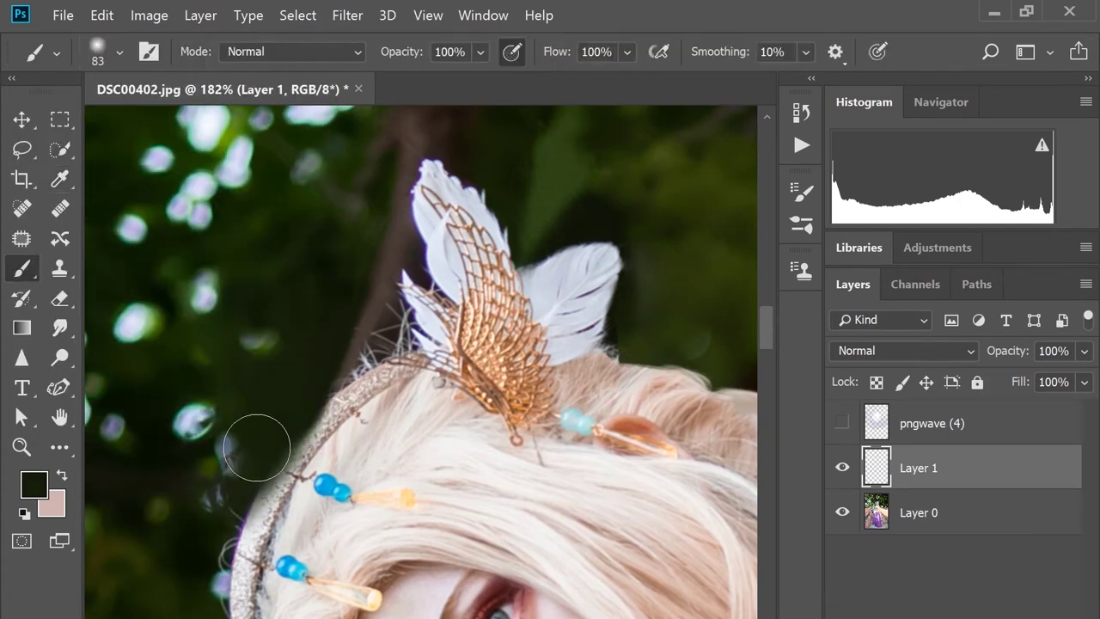
pyautogui.click(60, 298)
pyautogui.click(119, 51)
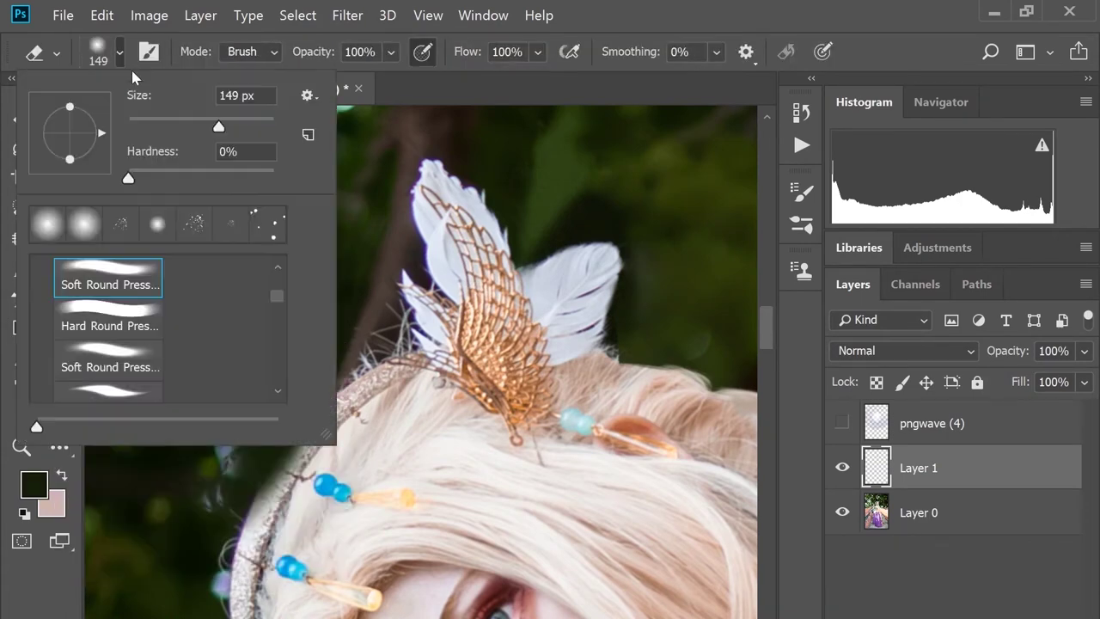
pyautogui.click(120, 51)
pyautogui.click(120, 51)
pyautogui.moveTo(154, 128); pyautogui.dragTo(137, 129)
pyautogui.press('Return')
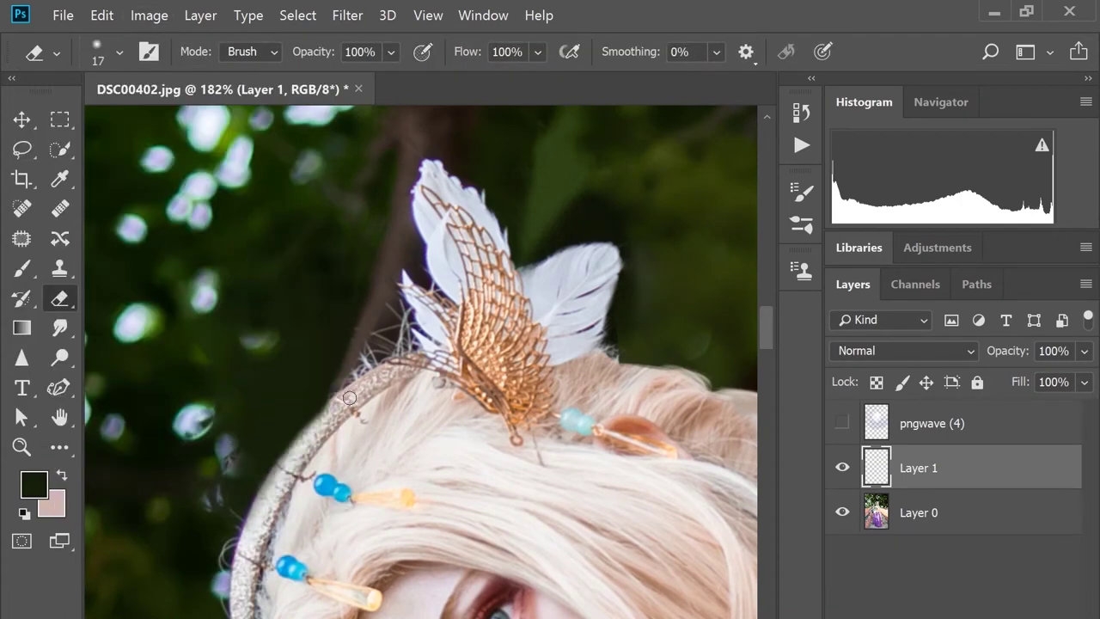
# Step: Sample the branch's brown and paint over the flyaways between the headband and wing ornament on Layer 1 with an 81 px soft brush
pyautogui.hotkey('ctrl', '0')
pyautogui.scroll(5, 657, 301)
pyautogui.press('l')
pyautogui.scroll(3, 658, 301)
pyautogui.press('b')
pyautogui.keyDown('alt'); pyautogui.click(275, 344); pyautogui.keyUp('alt')
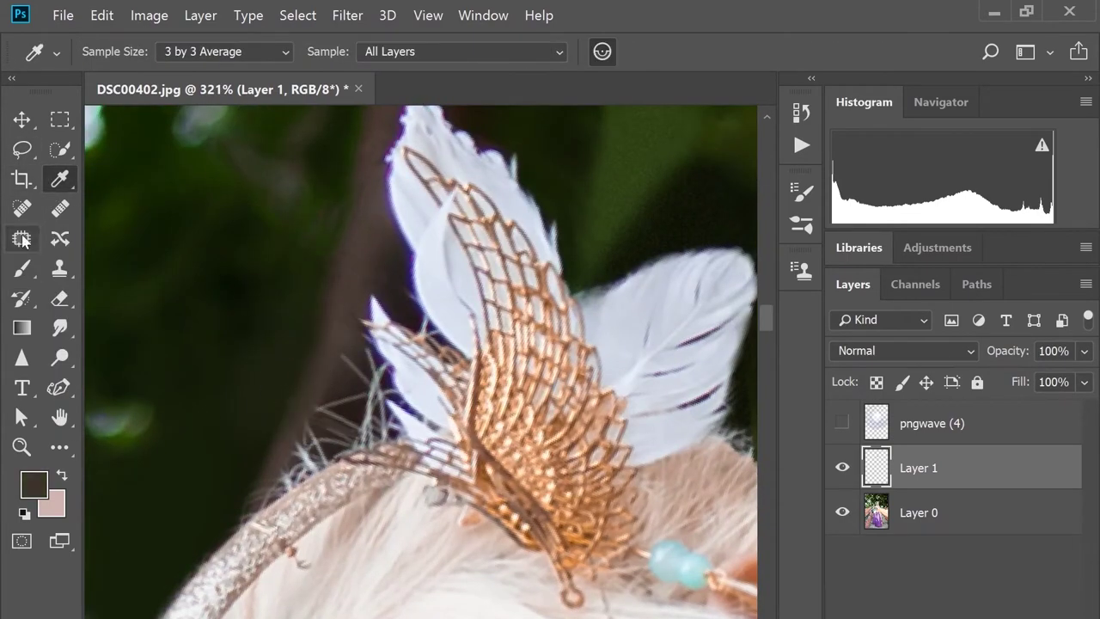
pyautogui.moveTo(283, 442)
pyautogui.mouseDown()
pyautogui.moveTo(258, 524)
pyautogui.moveTo(318, 395)
pyautogui.mouseUp()
pyautogui.rightClick(380, 282)
pyautogui.press('Return')
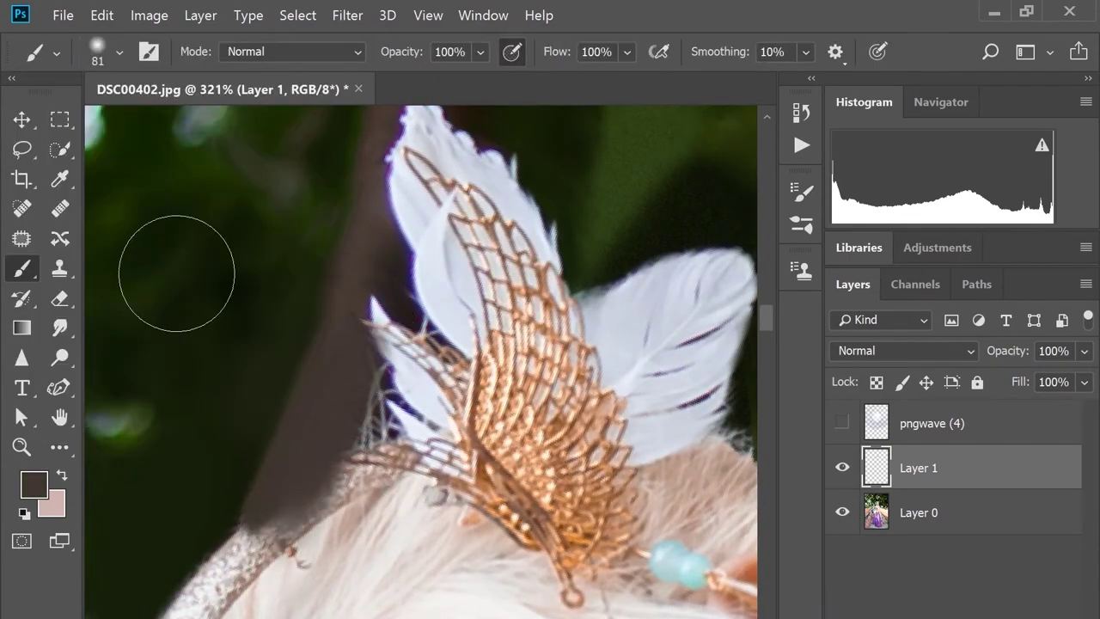
# Step: Sample a darker tone beside the feathers and paint over the stray hairs around the small lower feather on Layer 1
pyautogui.keyDown('alt'); pyautogui.click(422, 331); pyautogui.keyUp('alt')
pyautogui.moveTo(421, 331); pyautogui.dragTo(404, 289)
pyautogui.press('e')
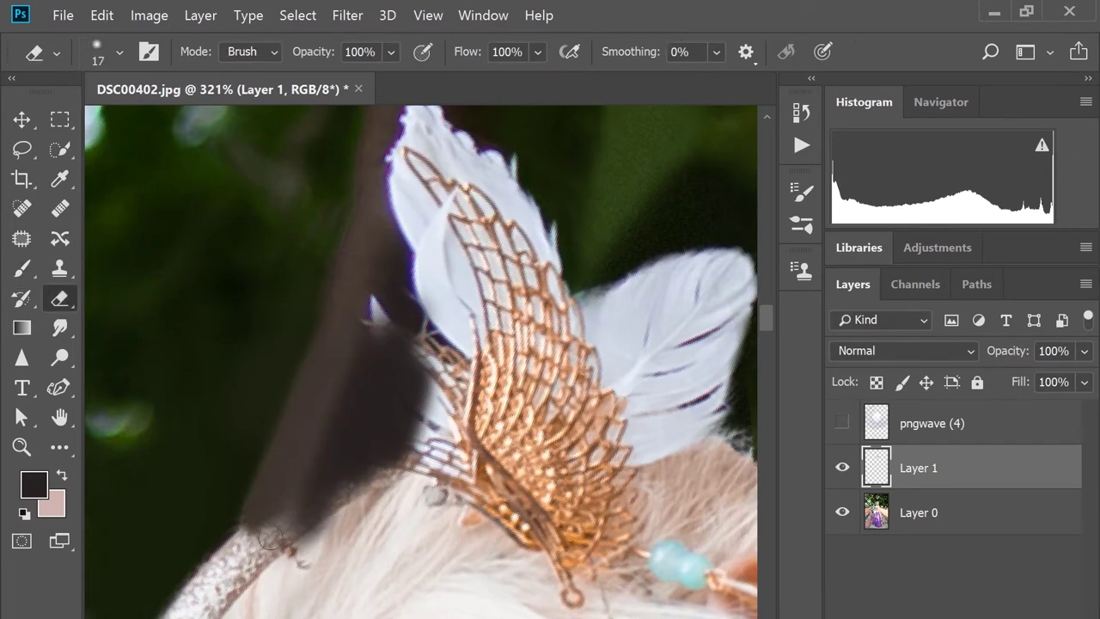
# Step: Hide Layer 1, lasso the small feather and ornament edge on Layer 0, copy them to a layer above Layer 1, and show Layer 1 again
pyautogui.click(842, 467)
pyautogui.hotkey('alt', '[')
pyautogui.press('l')
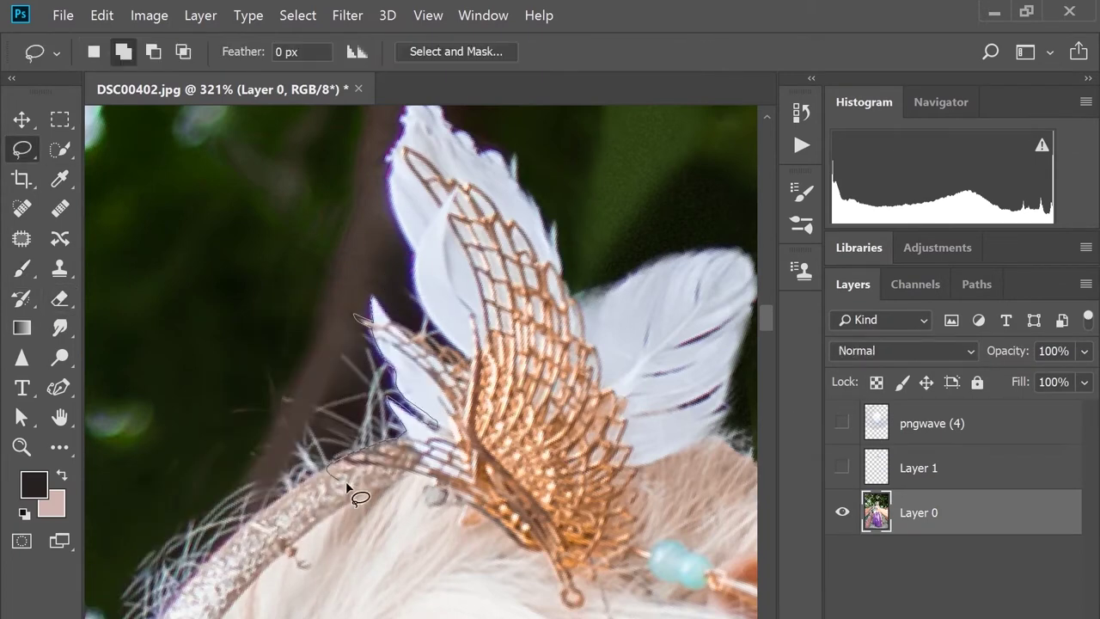
pyautogui.moveTo(346, 486); pyautogui.dragTo(343, 499)
pyautogui.hotkey('ctrl', 'j')
pyautogui.hotkey('ctrl', ']')
pyautogui.click(842, 512)
# Step: Erase the excess paint on Layer 1 along the small feather and headband with a soft eraser, refining the edge at 7 px
pyautogui.press('e')
pyautogui.hotkey('alt', '[')
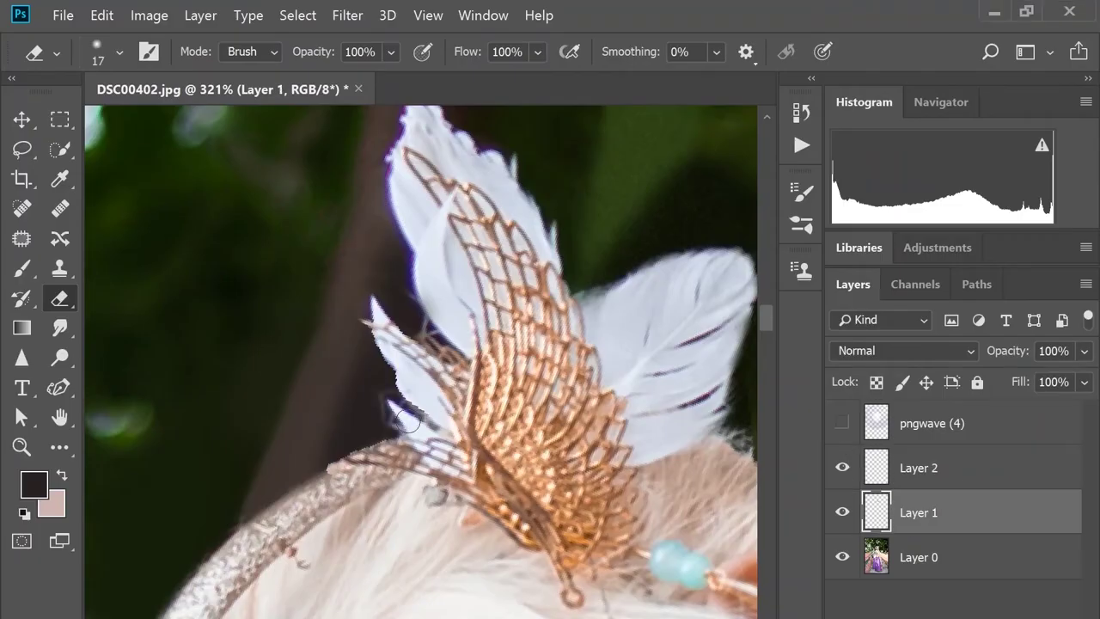
pyautogui.moveTo(408, 422); pyautogui.dragTo(343, 481)
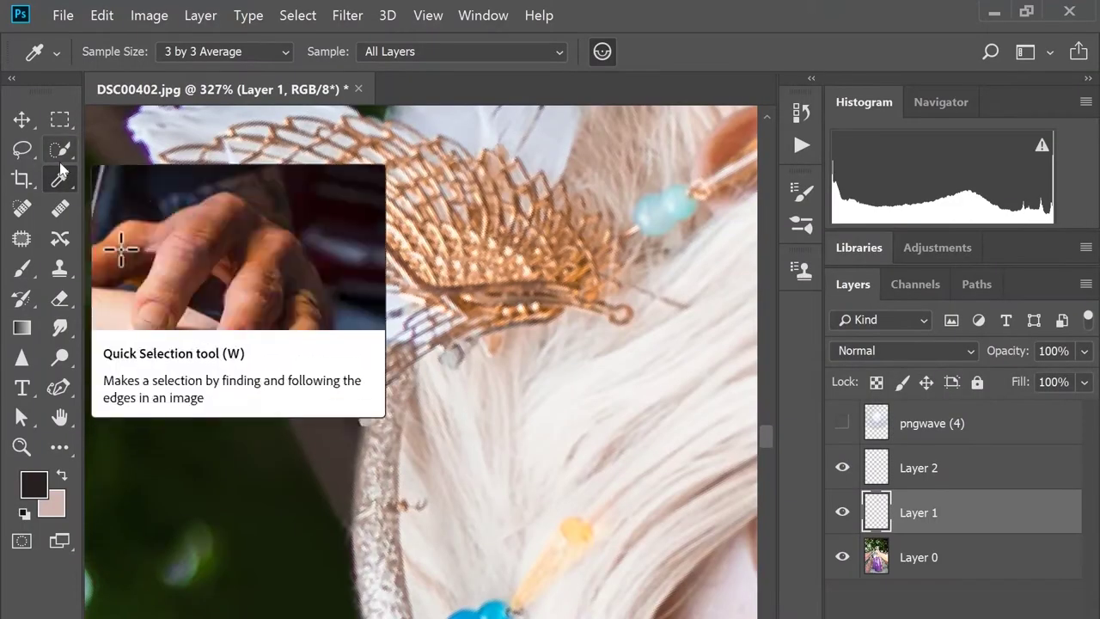
pyautogui.click(60, 298)
pyautogui.click(119, 53)
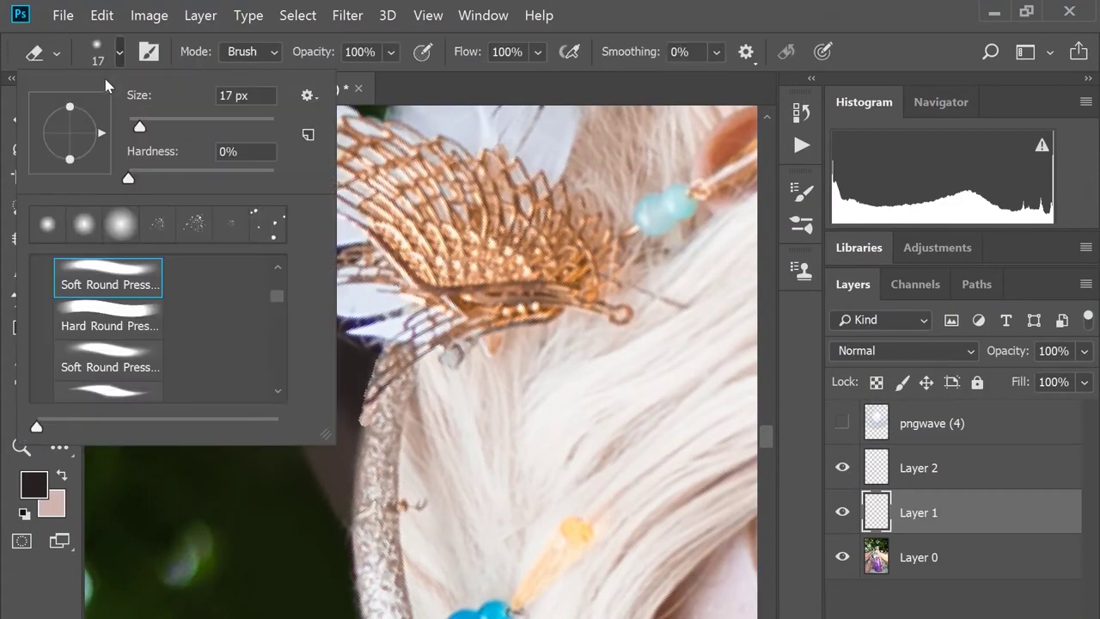
pyautogui.click(375, 394)
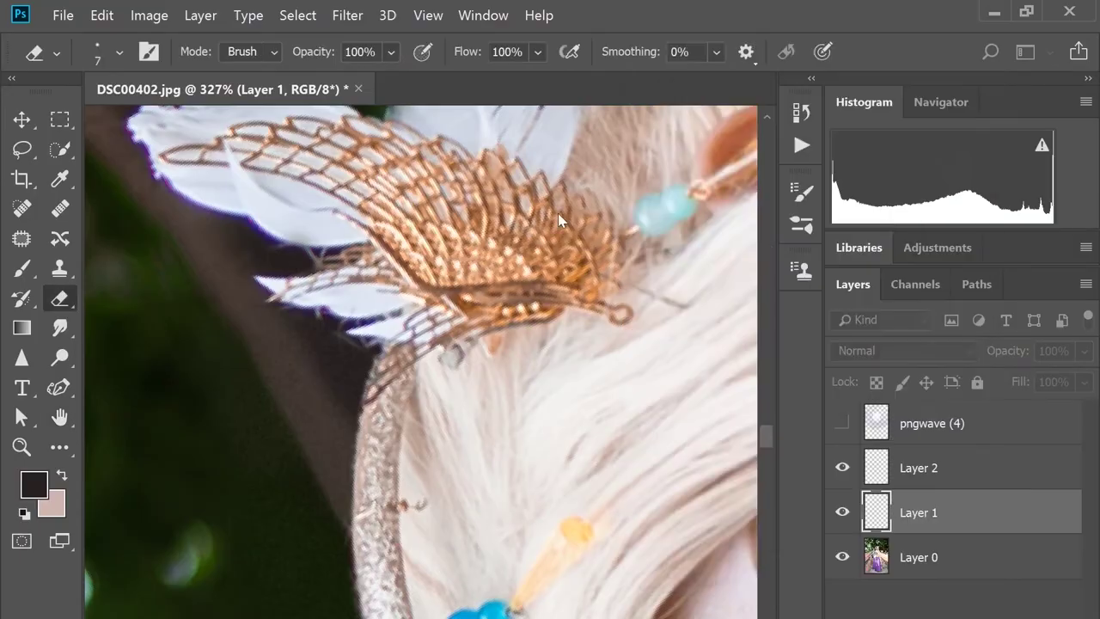
# Step: Copy a background patch above the head to a new layer, move it over the headband flyaways, and blend it with a 124 px soft eraser
pyautogui.doubleClick(59, 417)
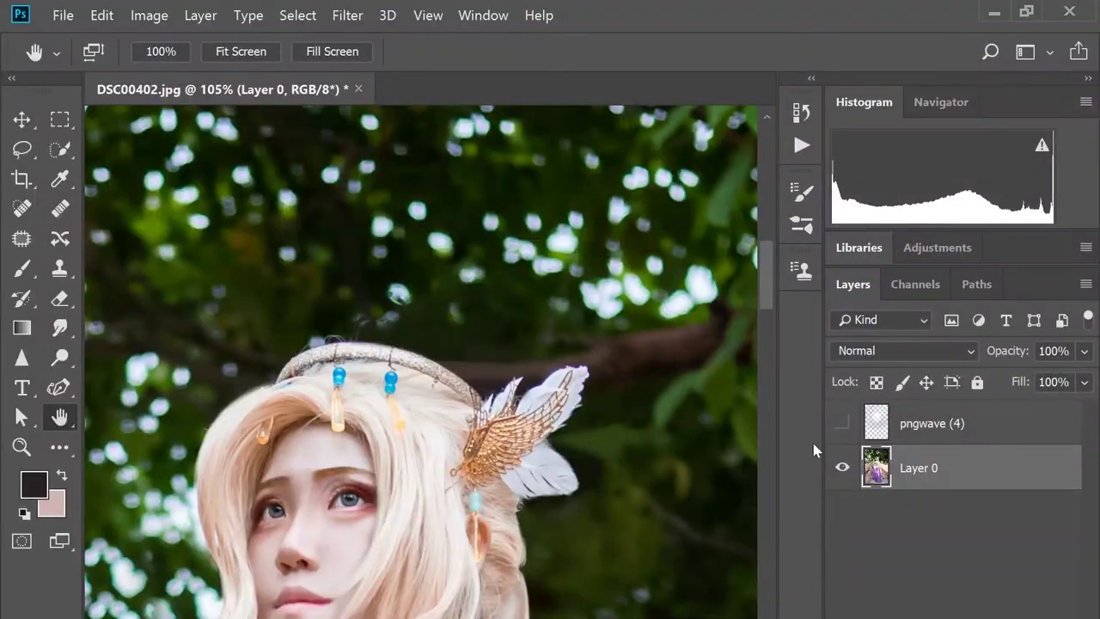
pyautogui.press('l')
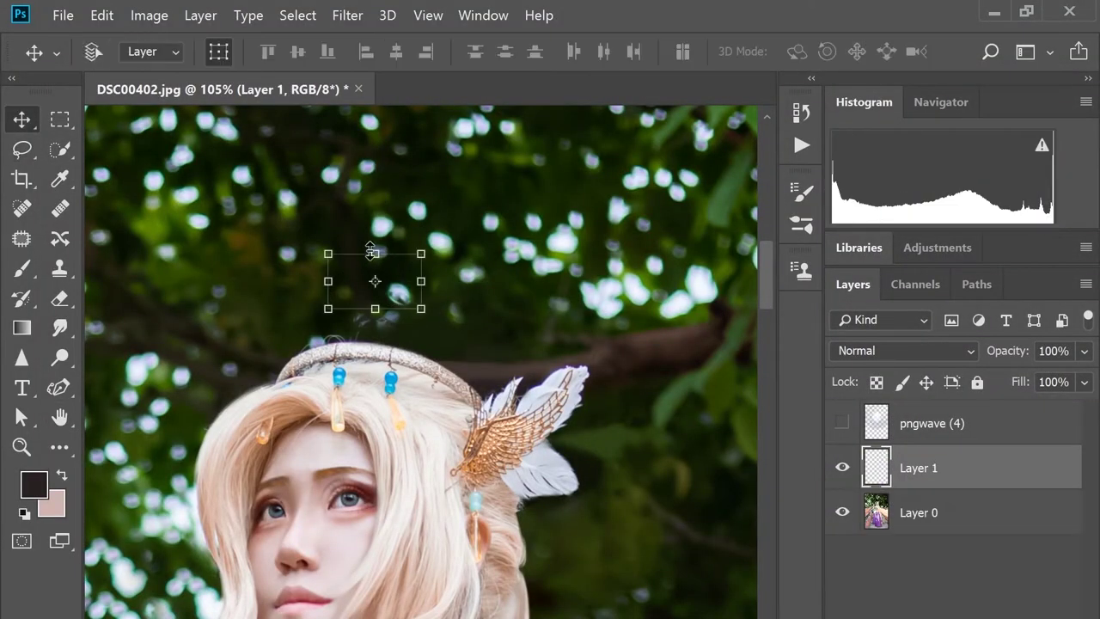
pyautogui.moveTo(425, 307); pyautogui.dragTo(412, 344)
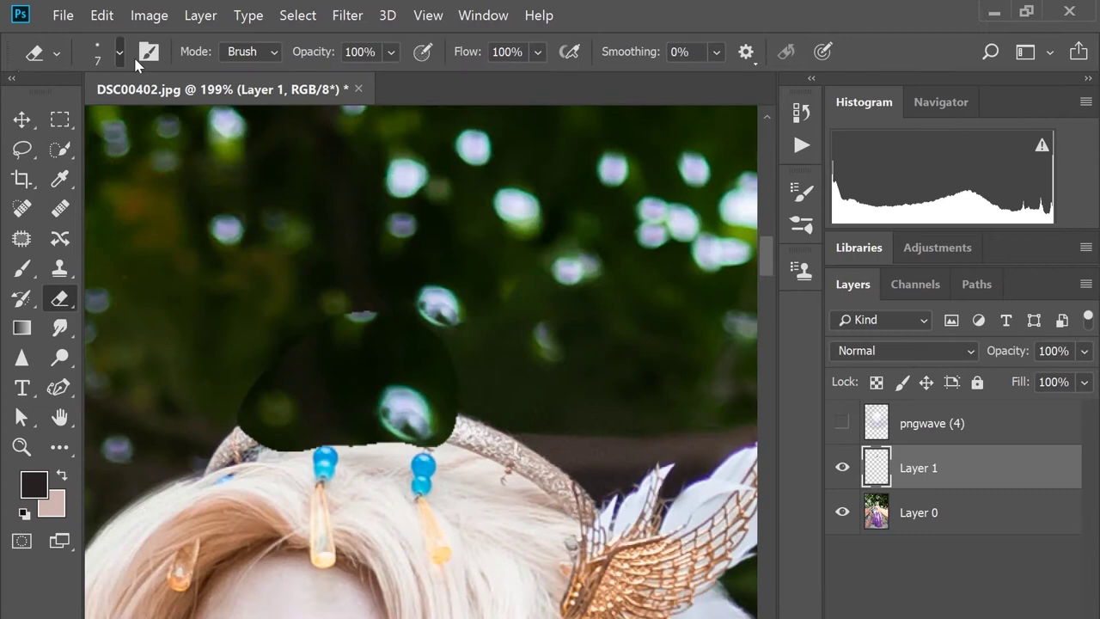
pyautogui.click(118, 52)
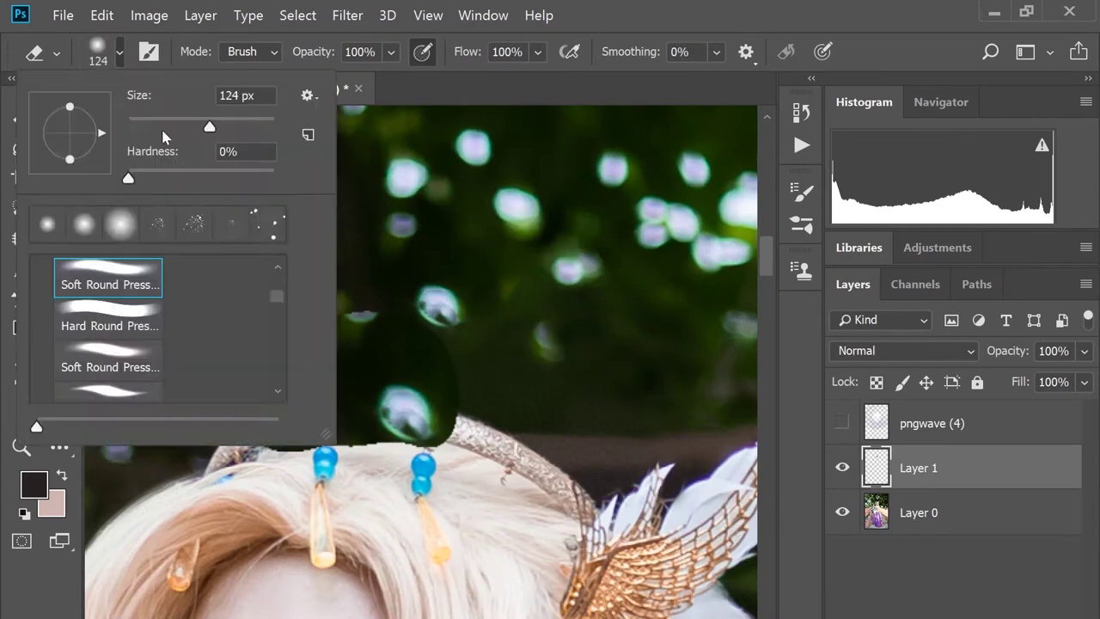
pyautogui.moveTo(494, 372); pyautogui.dragTo(368, 517)
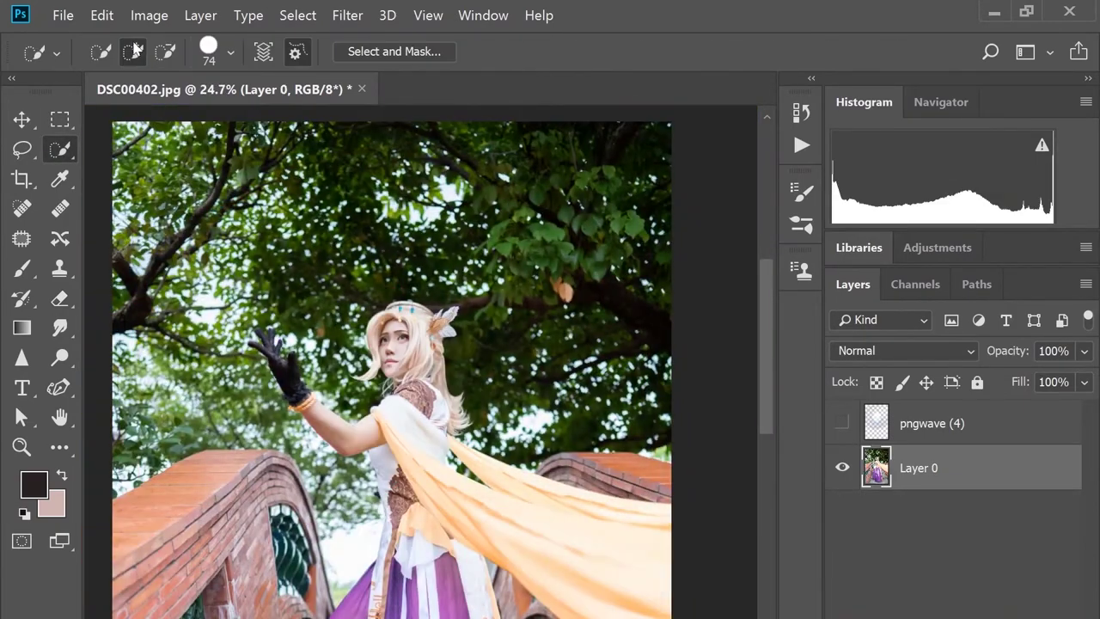
# Step: Quick-select the figure on Layer 0, trim the selection with a 24 px brush, and copy it to a new layer above the shown pngwave (4)
pyautogui.scroll(2, 487, 327)
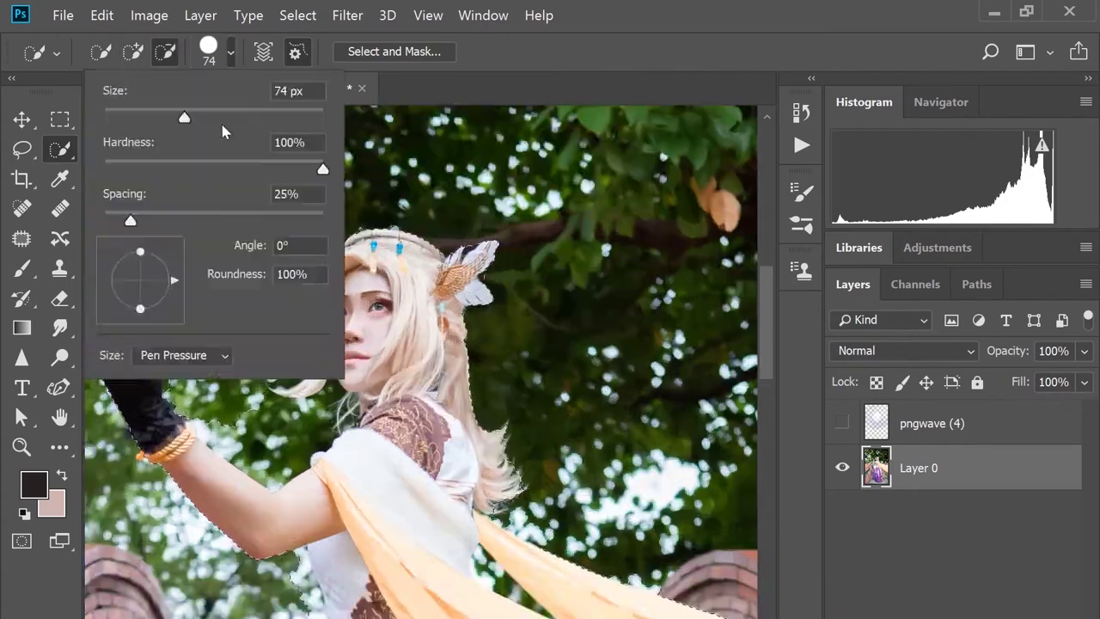
pyautogui.moveTo(222, 124); pyautogui.dragTo(146, 112)
pyautogui.click(165, 51)
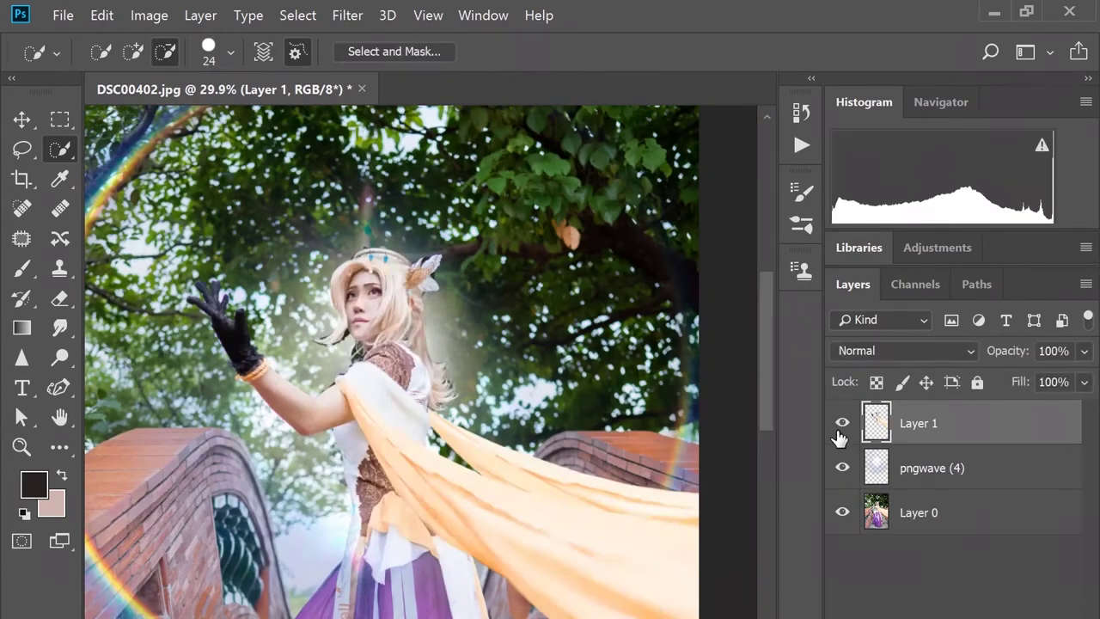
# Step: Erase parts of the lower scarf and skirt from the Layer 1 cutout with a 1102 px soft eraser to reveal the rainbow ring
pyautogui.click(843, 422)
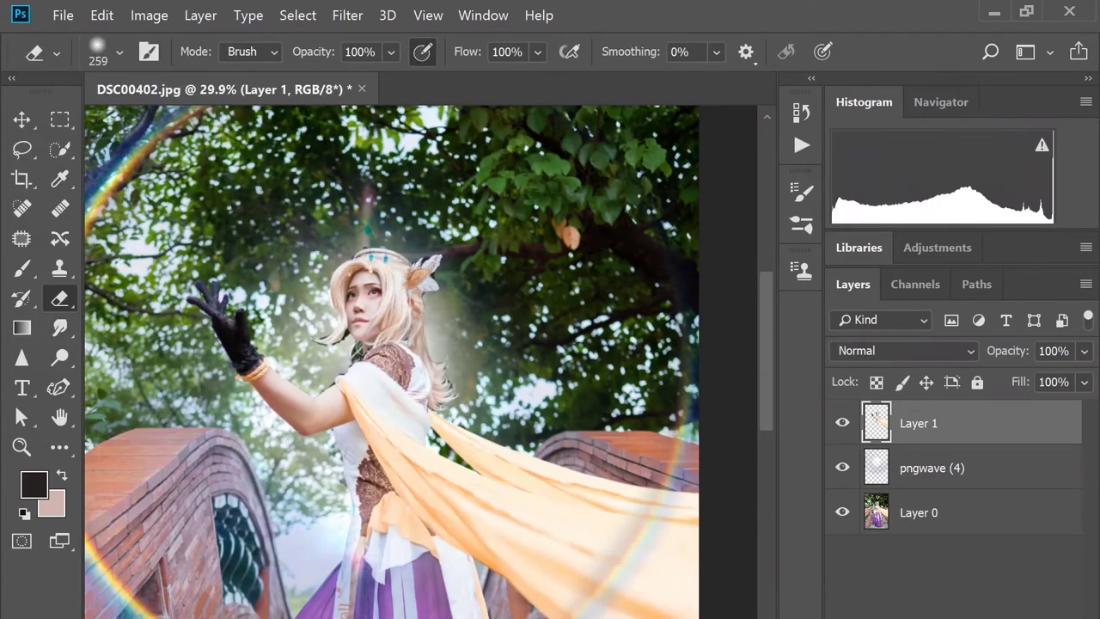
pyautogui.hotkey('ctrl', '-')
pyautogui.hotkey('ctrl', '-')
pyautogui.rightClick(392, 258)
pyautogui.press('Return')
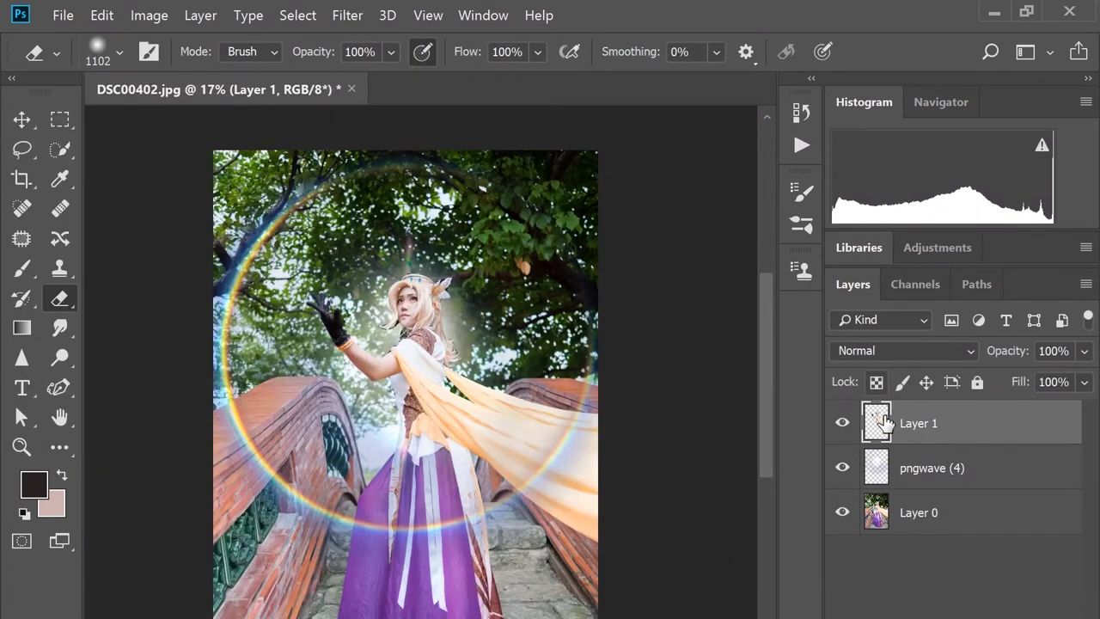
pyautogui.scroll(4, 404, 292)
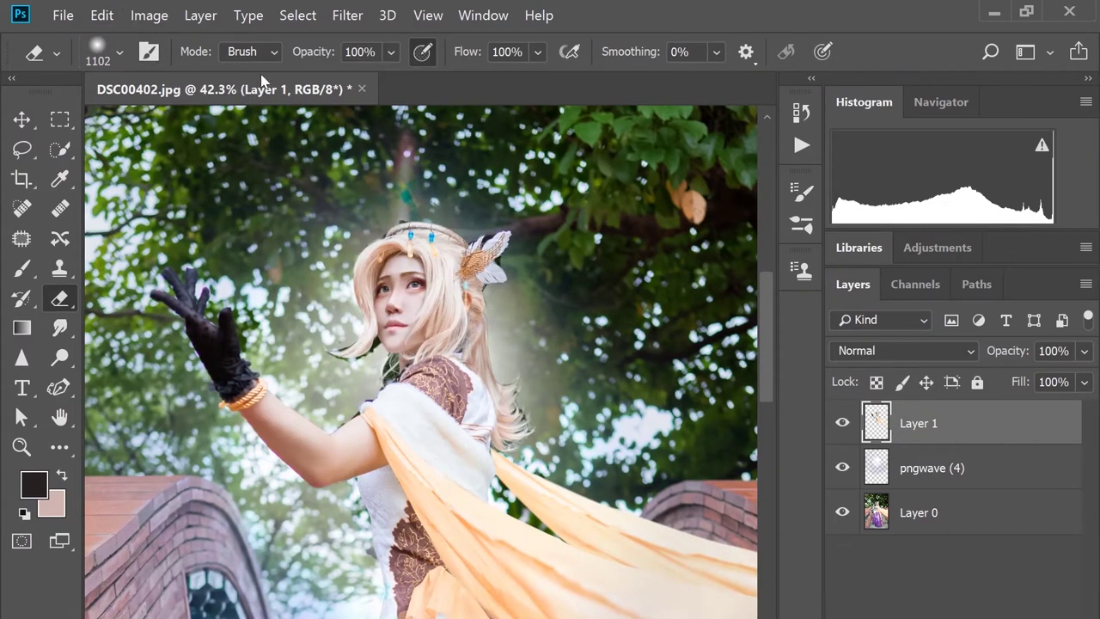
# Step: Hide pngwave (4) and Layer 0, and erase the background remnants beside the waist on Layer 1 with a 34 px soft eraser
pyautogui.click(842, 468)
pyautogui.click(842, 512)
pyautogui.scroll(5, 308, 408)
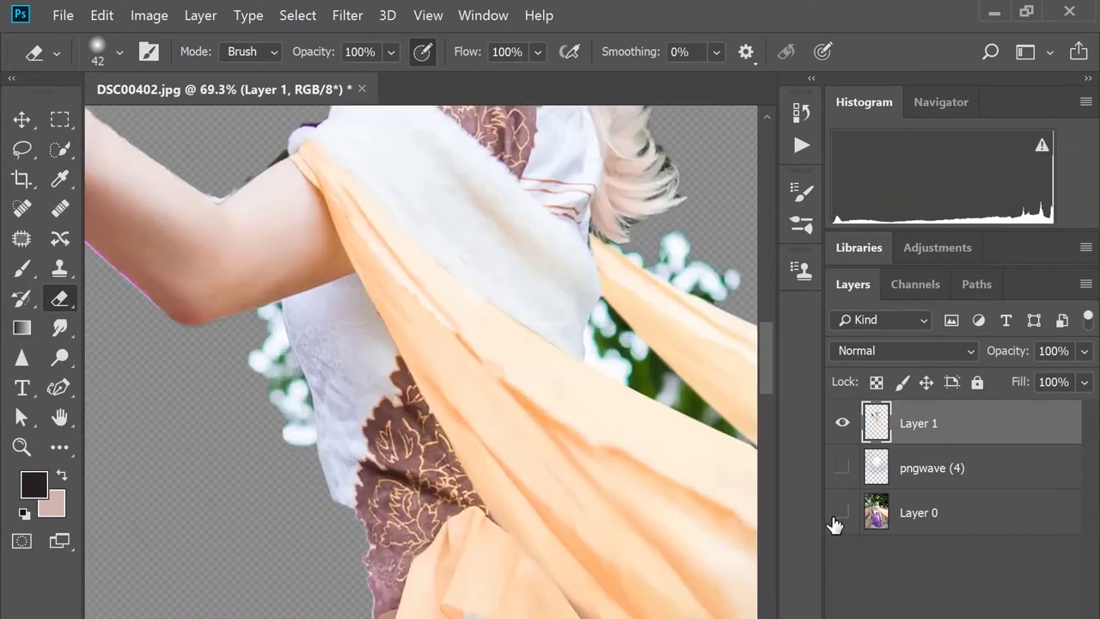
pyautogui.press('[')
pyautogui.moveTo(308, 407); pyautogui.dragTo(331, 424)
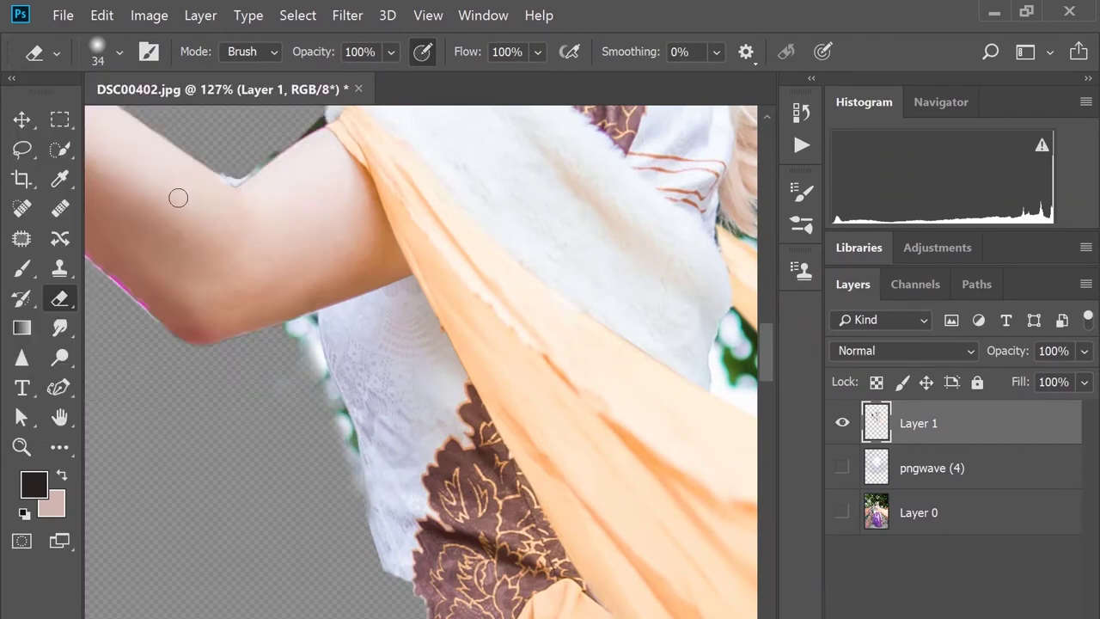
# Step: Lasso the leftover background along the bodice edge below the arm on Layer 1, delete it and deselect
pyautogui.press('l')
pyautogui.moveTo(363, 471); pyautogui.dragTo(258, 300)
pyautogui.press('Delete')
pyautogui.press('e')
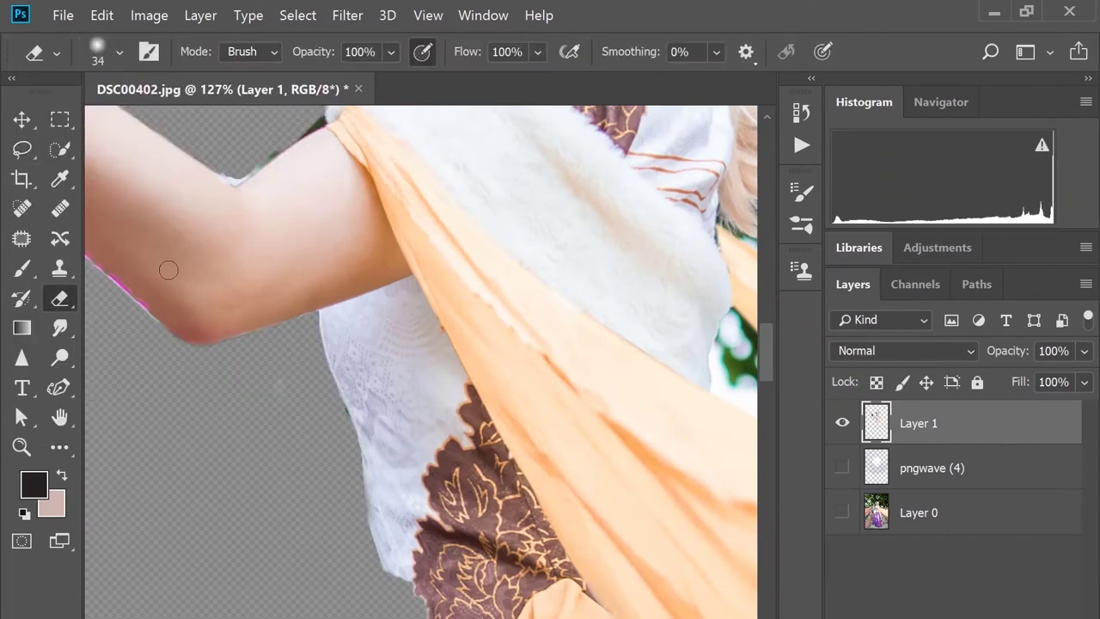
pyautogui.hotkey('ctrl', 'd')
# Step: Lasso and delete the foliage remnants around and between the gloved fingers on Layer 1, and deselect
pyautogui.scroll(-3, 353, 516)
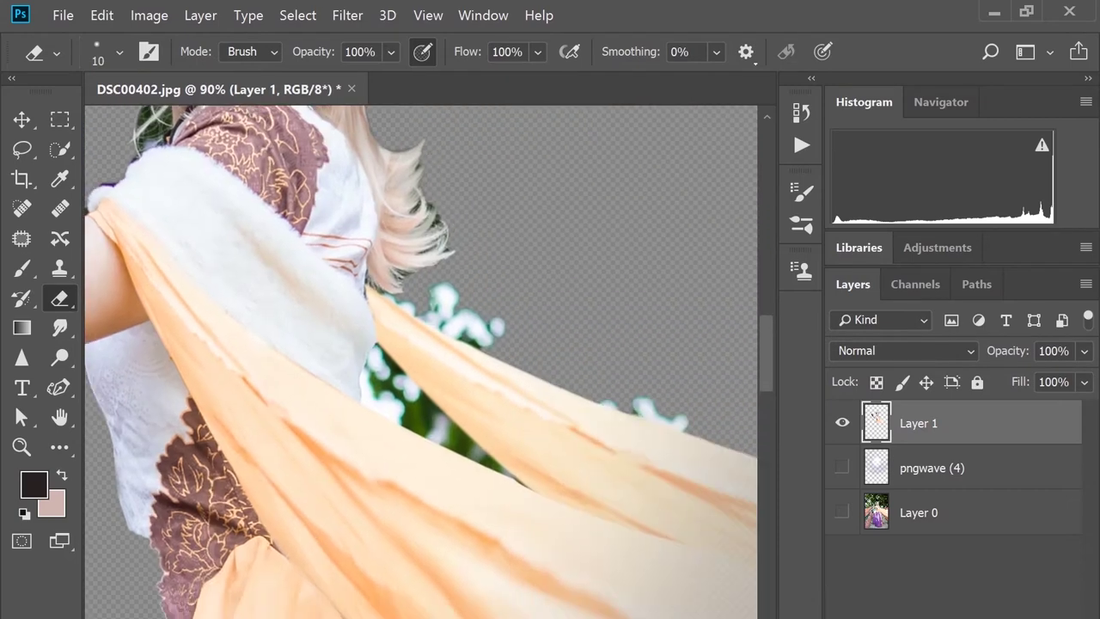
pyautogui.scroll(3, 353, 517)
pyautogui.scroll(2, 422, 361)
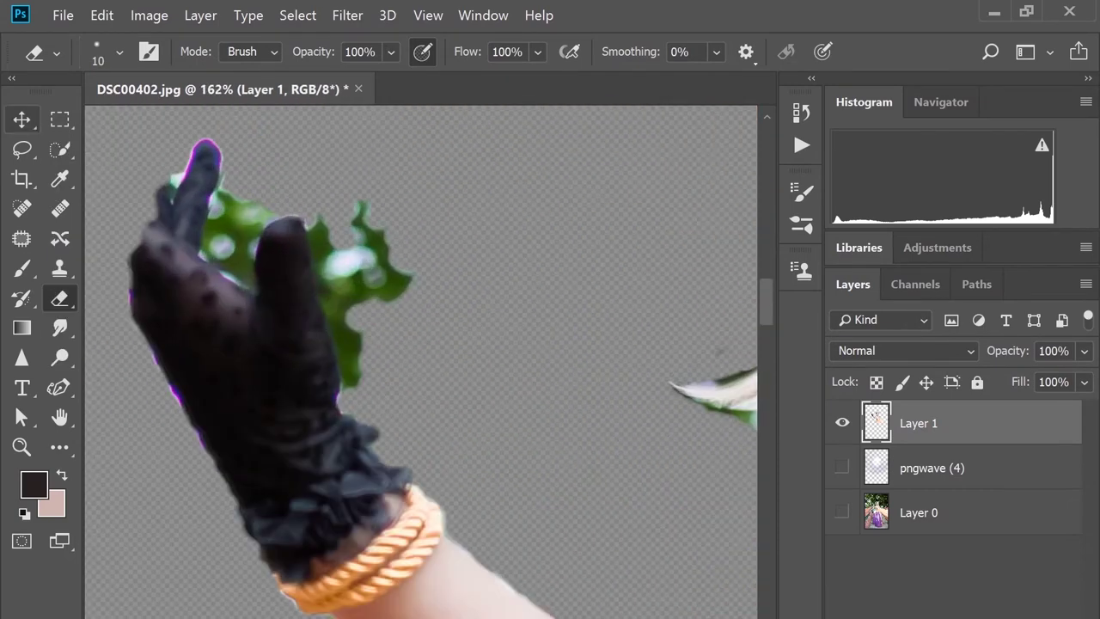
pyautogui.click(22, 152)
pyautogui.moveTo(307, 221)
pyautogui.mouseDown()
pyautogui.moveTo(344, 393)
pyautogui.moveTo(307, 220)
pyautogui.mouseUp()
pyautogui.press('Delete')
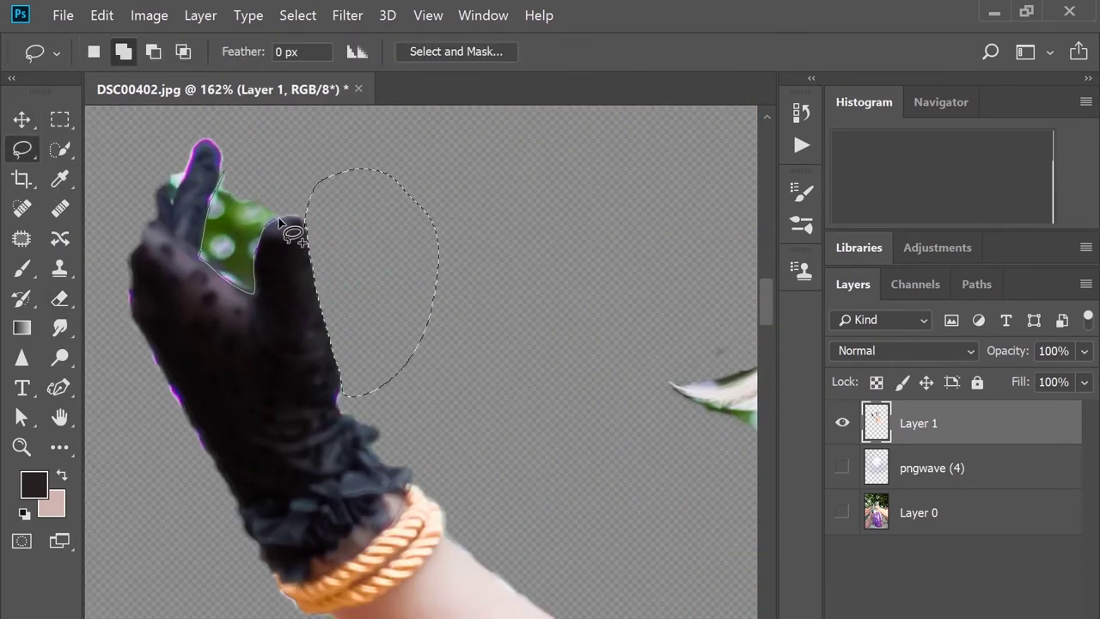
pyautogui.press('Delete')
pyautogui.hotkey('ctrl', 'd')
# Step: Lasso and delete the background remnants along the upper edge of the bent arm, up to the fur shawl, on Layer 1
pyautogui.press('m')
pyautogui.scroll(-3, 421, 344)
pyautogui.scroll(3, 370, 172)
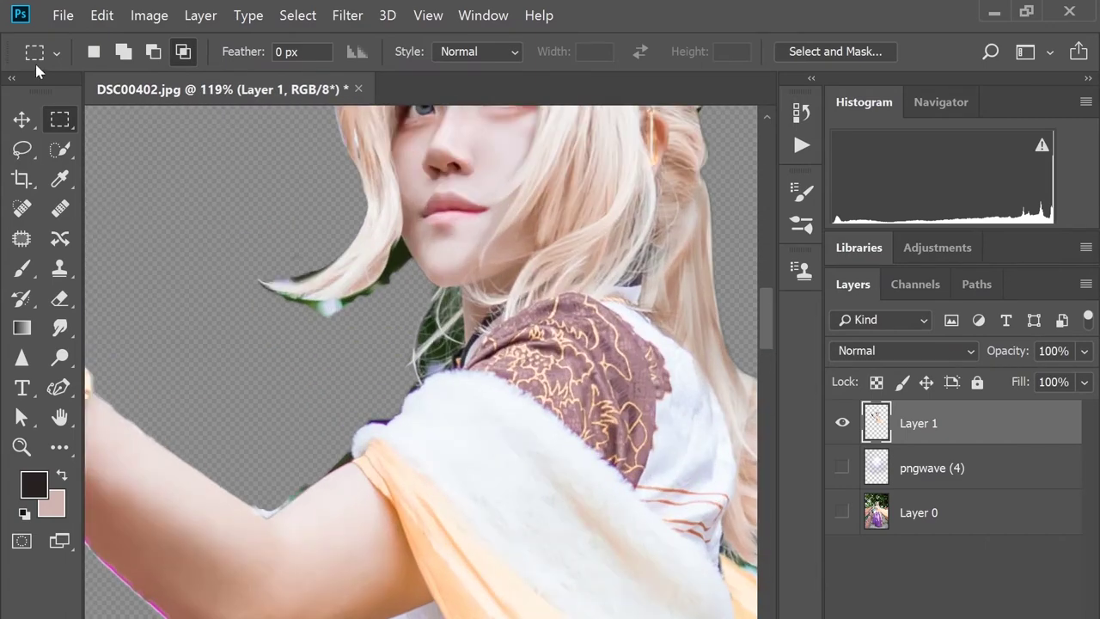
pyautogui.click(22, 148)
pyautogui.moveTo(247, 502); pyautogui.dragTo(268, 522)
pyautogui.moveTo(344, 469); pyautogui.dragTo(348, 464)
pyautogui.press('Delete')
pyautogui.scroll(3, 360, 406)
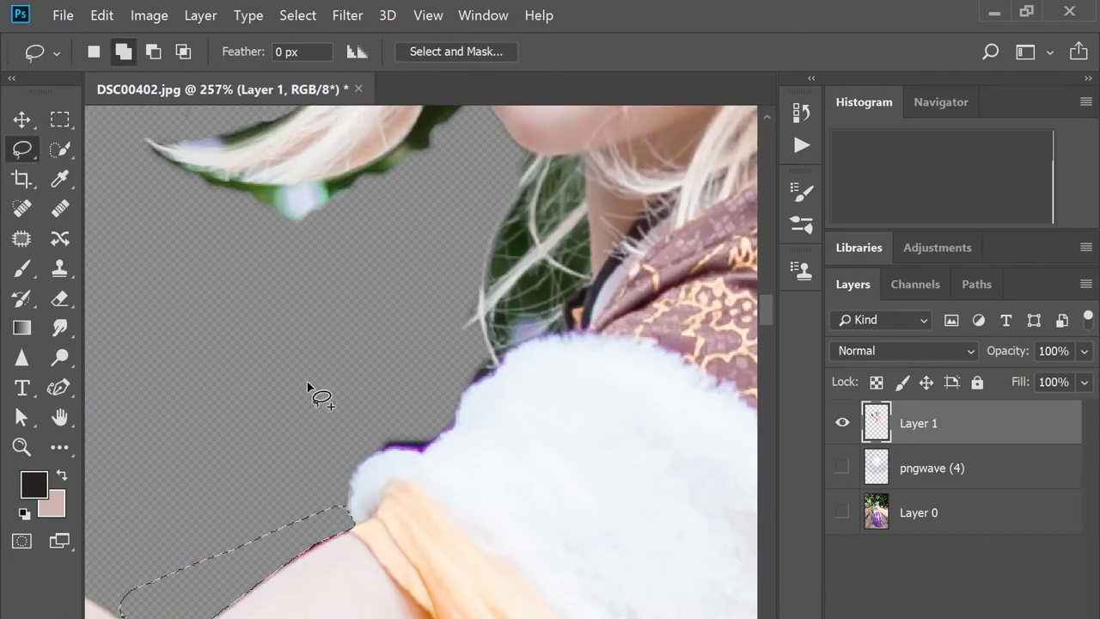
# Step: Lasso and delete the background between chin, neck and fur shawl on Layer 1, deselect, and erase nearby remnants with a 10 px eraser
pyautogui.hotkey('ctrl', 'd')
pyautogui.press('e')
pyautogui.scroll(-3, 393, 250)
pyautogui.scroll(3, 318, 258)
pyautogui.press('l')
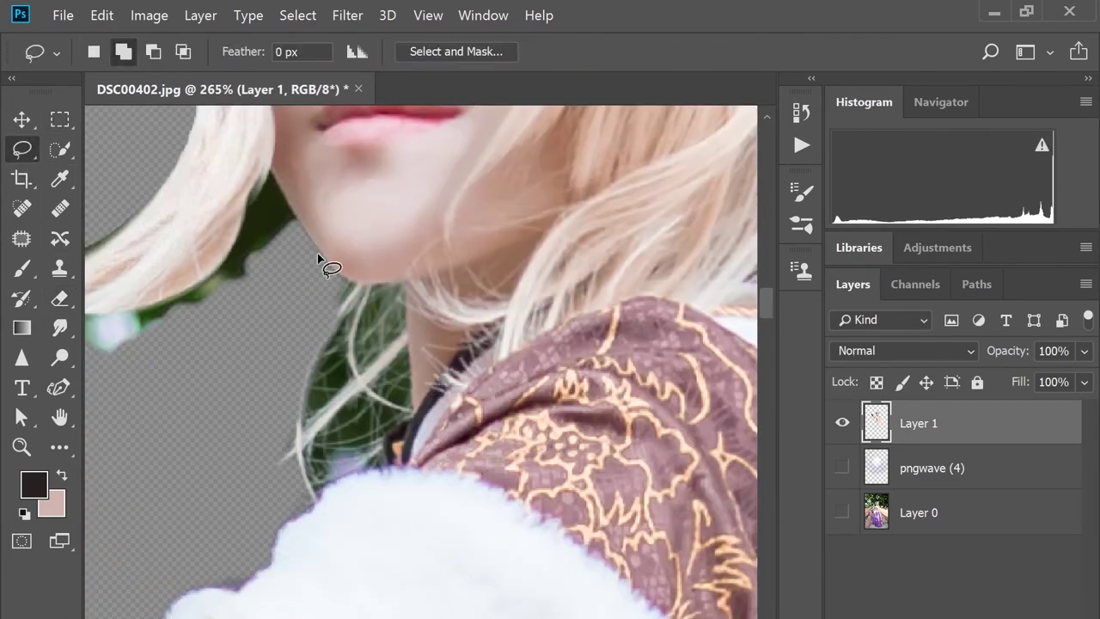
pyautogui.moveTo(259, 430); pyautogui.dragTo(296, 284)
pyautogui.press('Delete')
pyautogui.hotkey('ctrl', 'd')
pyautogui.press('e')
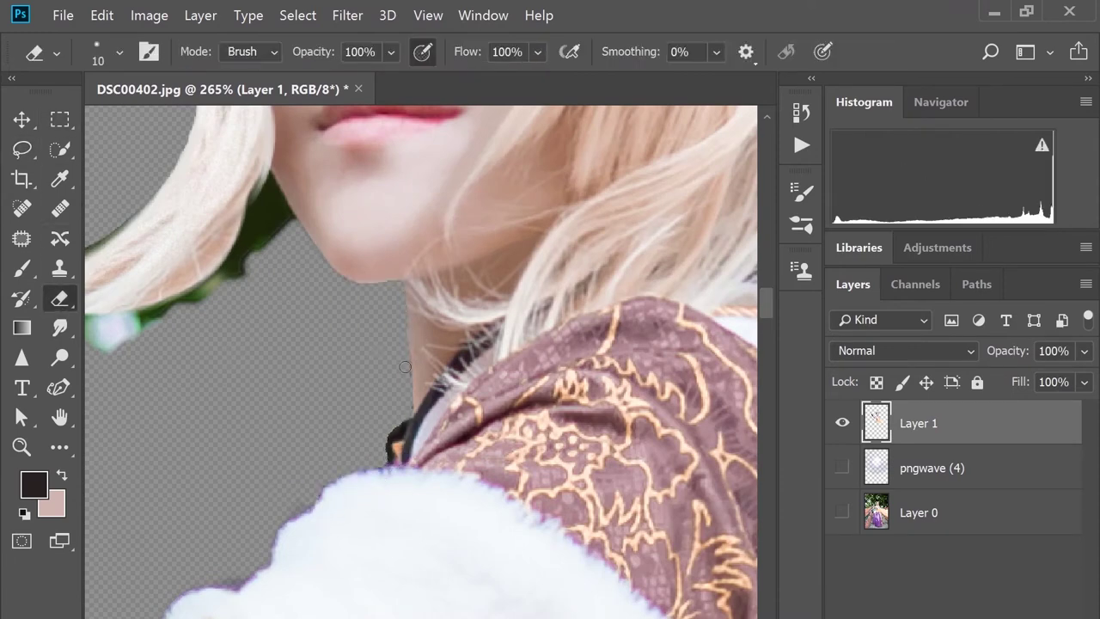
pyautogui.moveTo(363, 288); pyautogui.dragTo(543, 339)
pyautogui.scroll(1, 543, 339)
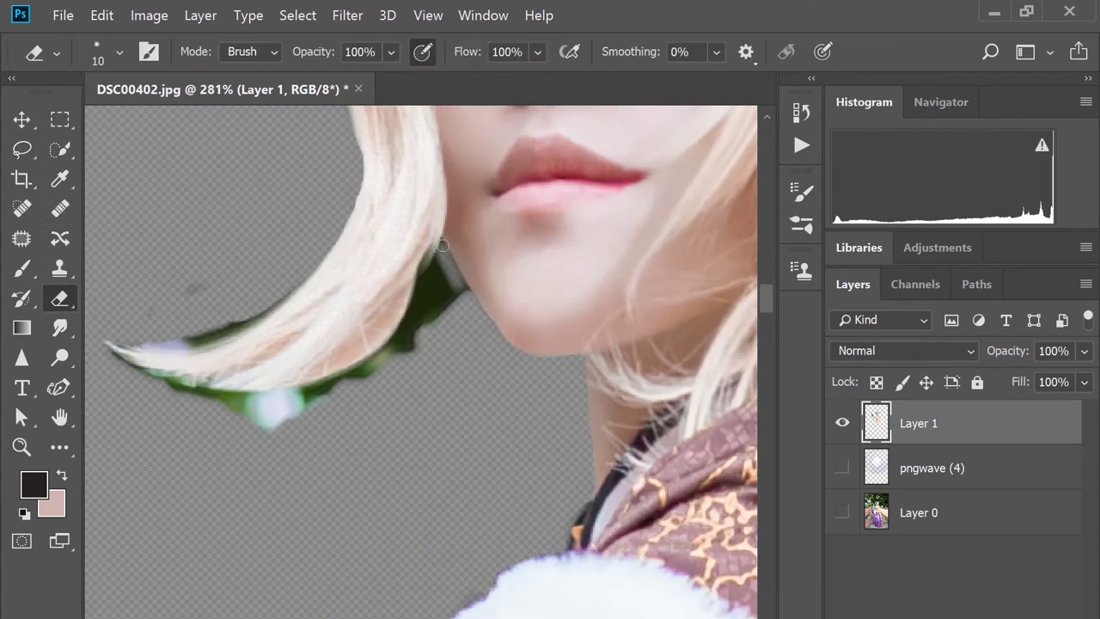
# Step: Set the eraser to a soft 20 px brush and erase the green remnants around the curled hair lock below the chin
pyautogui.scroll(-3, 444, 309)
pyautogui.scroll(2, 378, 257)
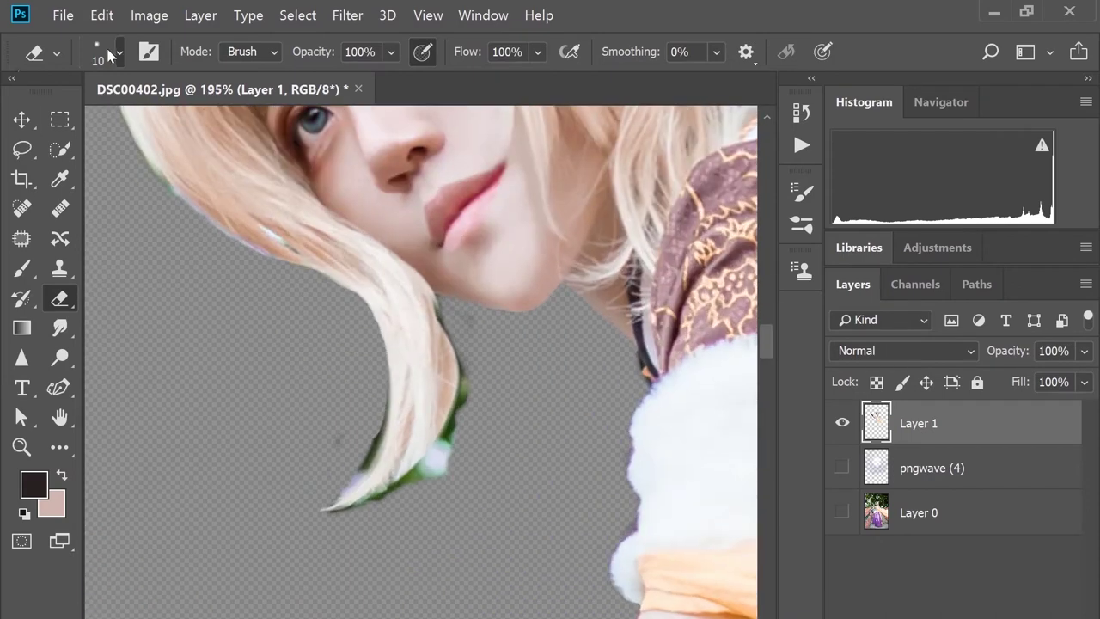
pyautogui.click(105, 48)
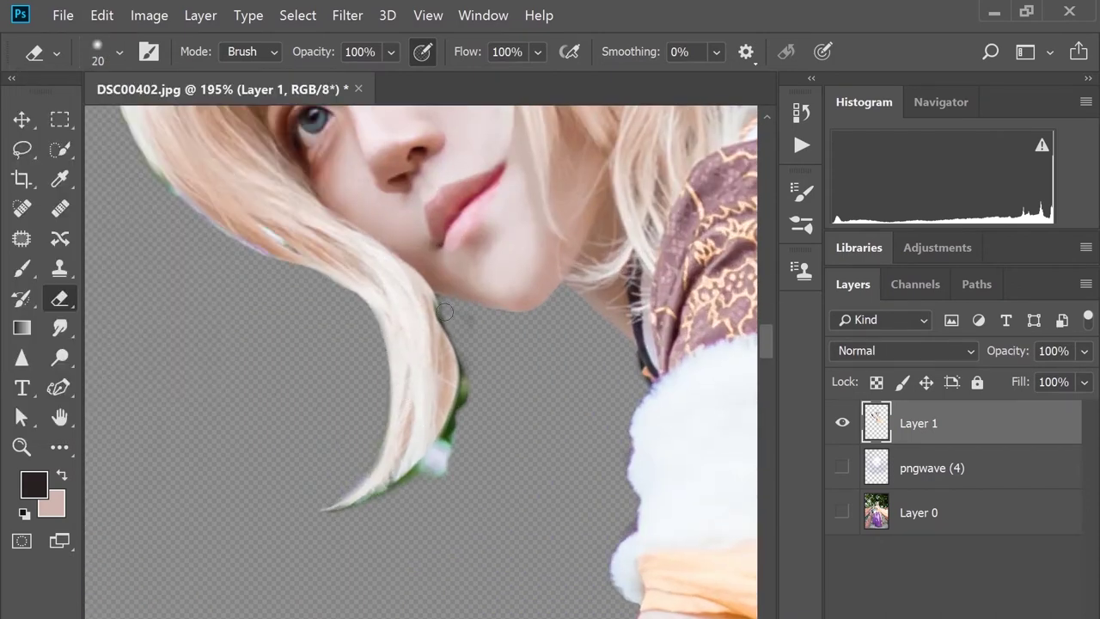
pyautogui.scroll(-2, 430, 469)
pyautogui.scroll(2, 429, 481)
# Step: Erase the background remnants along the crown hair, circlet, winged feather ornament and back hair on Layer 1
pyautogui.scroll(3, 360, 184)
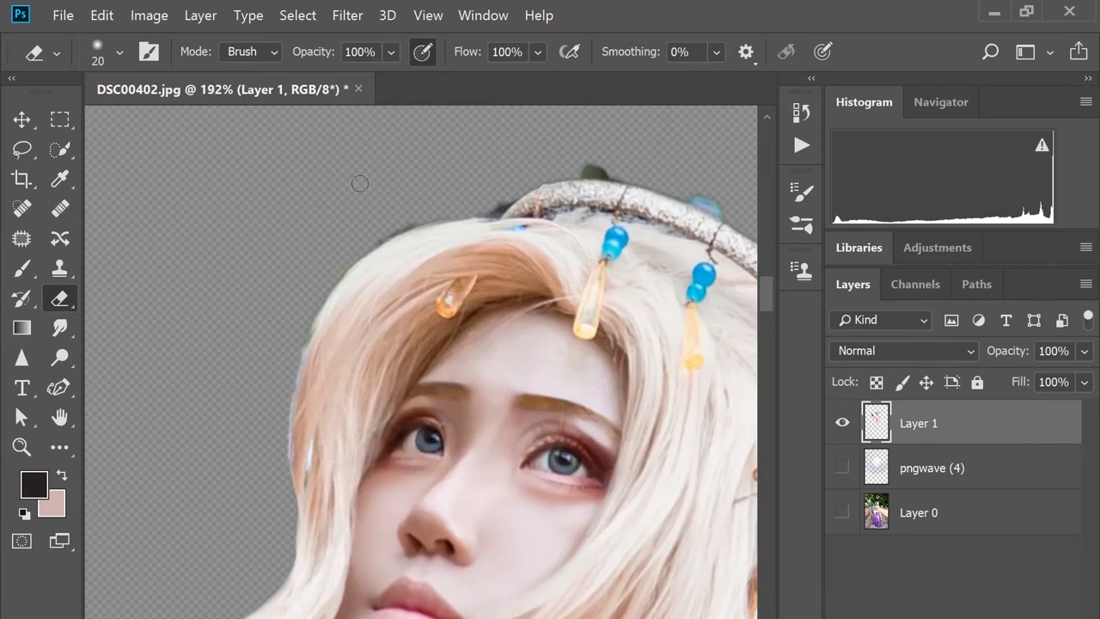
pyautogui.scroll(-1, 258, 559)
pyautogui.scroll(2, 381, 185)
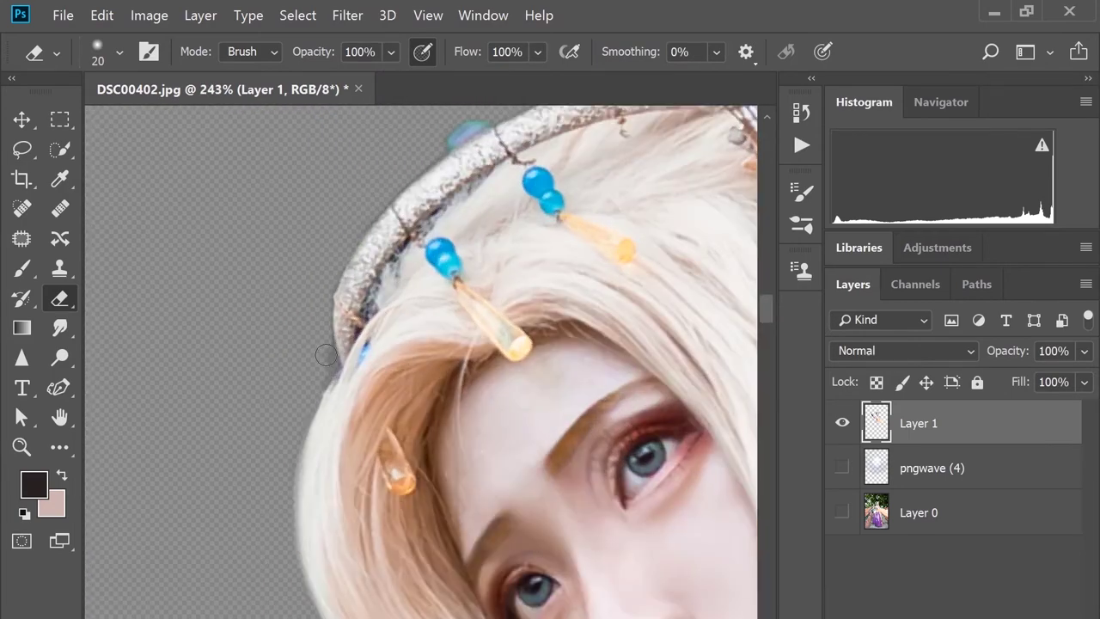
pyautogui.scroll(3, 326, 354)
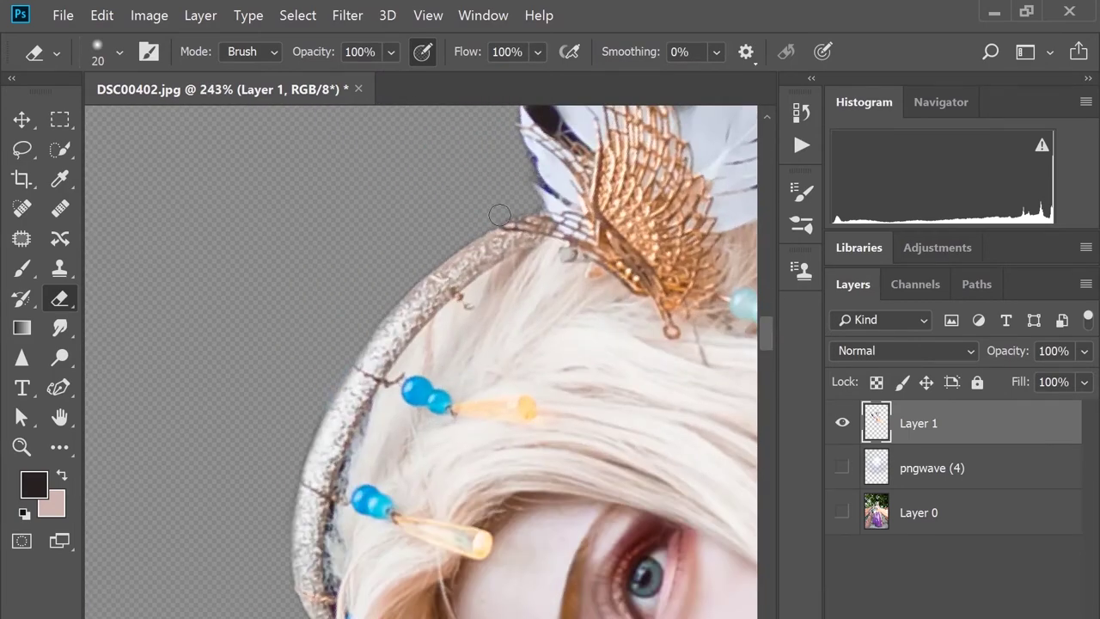
pyautogui.scroll(-1, 499, 214)
pyautogui.hscroll(3, 384, 585)
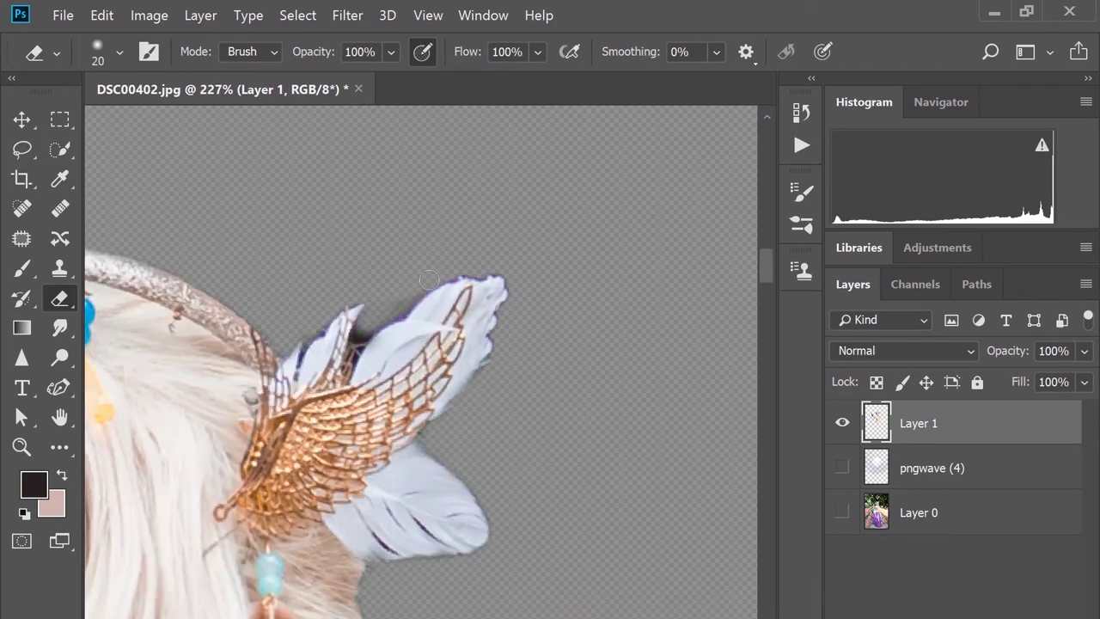
pyautogui.scroll(-5, 560, 231)
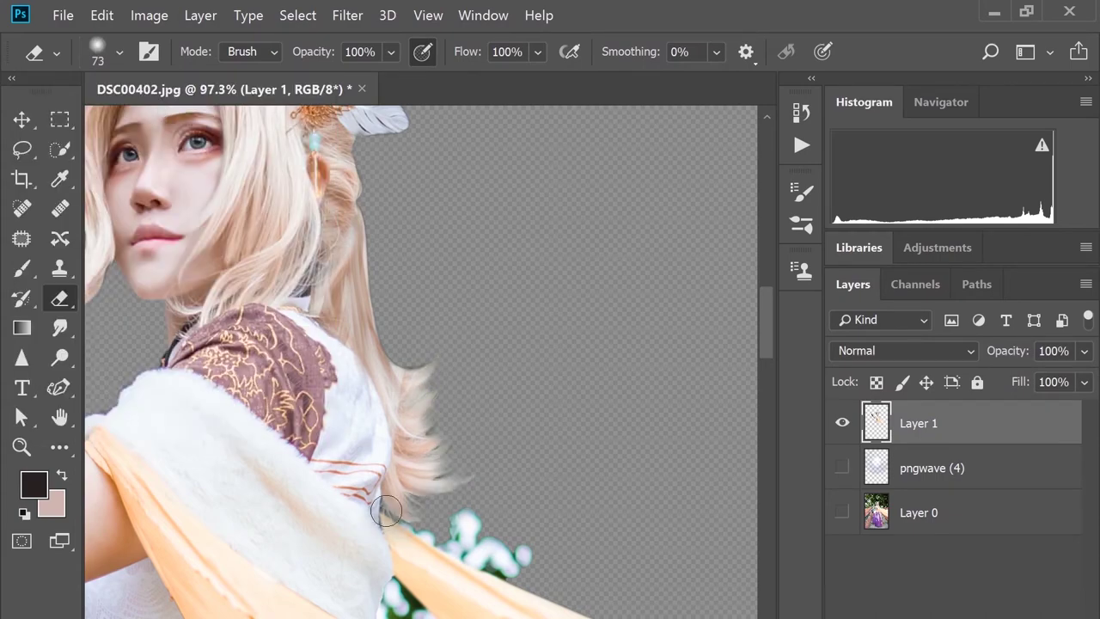
# Step: Reduce the eraser to 20 px and separate the blossoms from the orange scarf by erasing along its upper edge
pyautogui.scroll(4, 385, 512)
pyautogui.press('[')
pyautogui.press('[')
pyautogui.press('[')
pyautogui.press('[')
pyautogui.press('[')
pyautogui.press('[')
pyautogui.press('[')
pyautogui.press('[')
pyautogui.press('[')
pyautogui.scroll(-2, 407, 562)
pyautogui.hscroll(2, 253, 419)
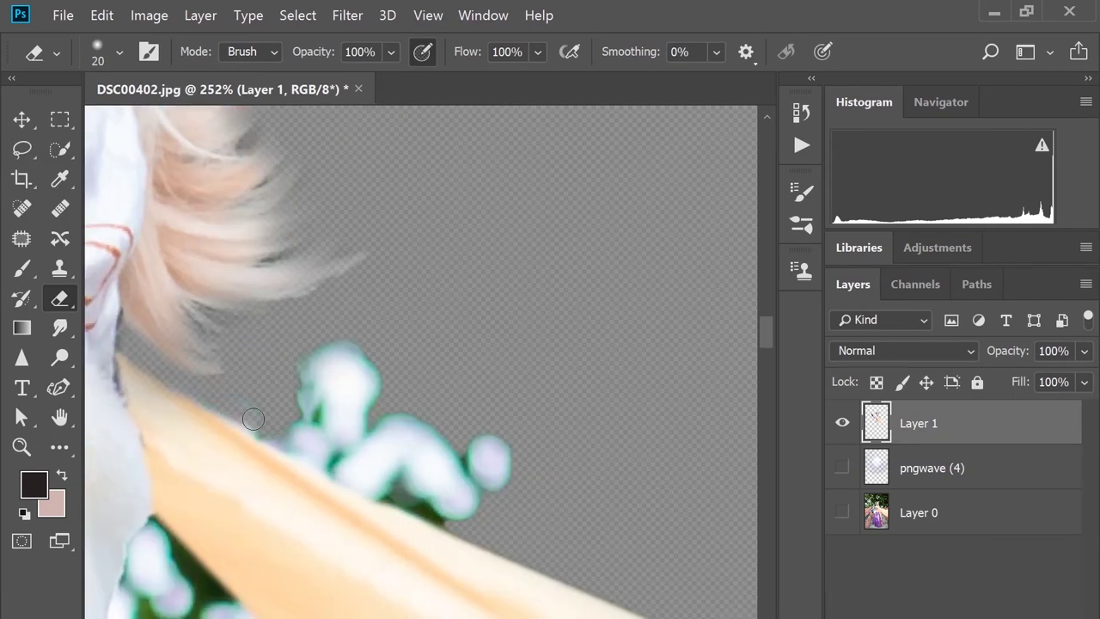
pyautogui.moveTo(253, 419); pyautogui.dragTo(471, 516)
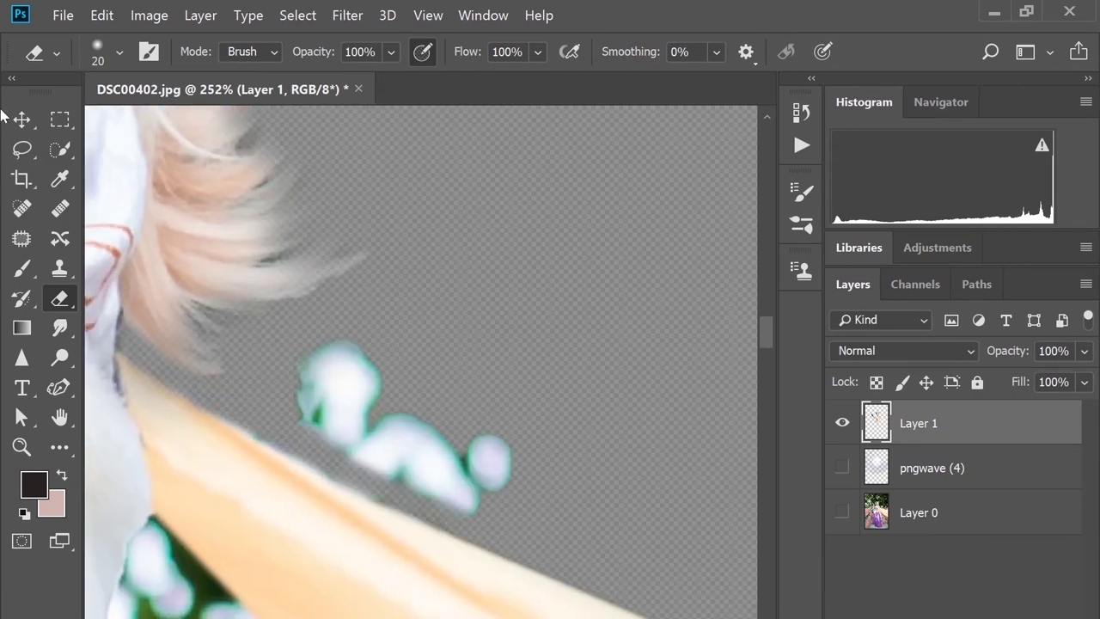
# Step: Lasso the leftover blossoms above the orange scarf on Layer 1 and delete them
pyautogui.press('l')
pyautogui.moveTo(310, 314)
pyautogui.mouseDown()
pyautogui.moveTo(533, 510)
pyautogui.moveTo(309, 314)
pyautogui.mouseUp()
pyautogui.press('Delete')
pyautogui.press('m')
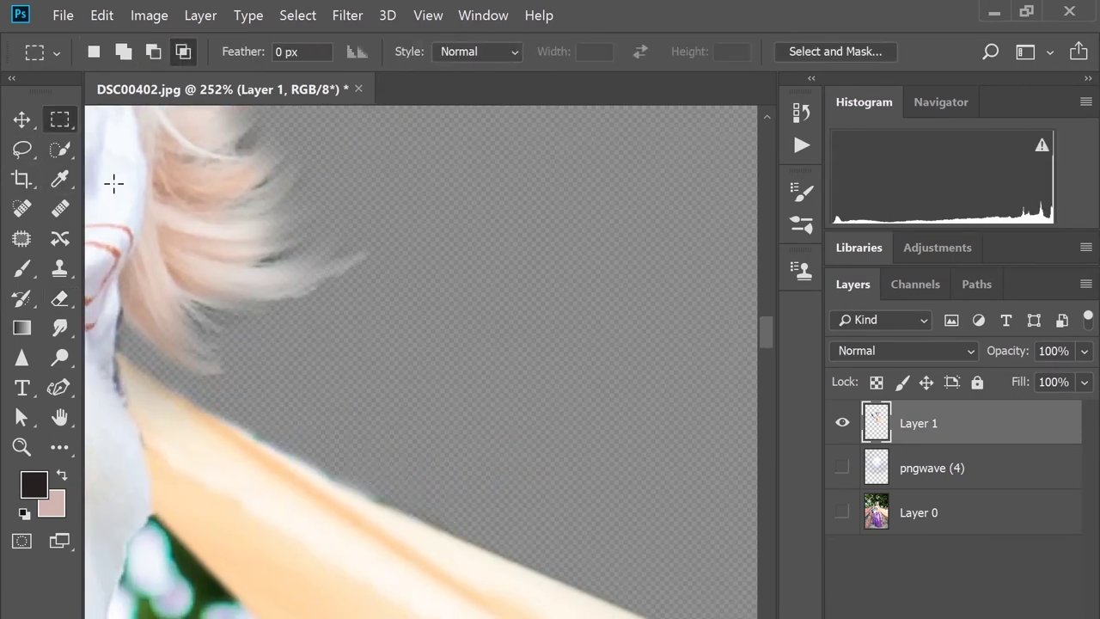
# Step: Erase the stray spots beside the scarf's outer edge and the foliage in the middle of the gap between its folds
pyautogui.scroll(-5, 111, 180)
pyautogui.press('e')
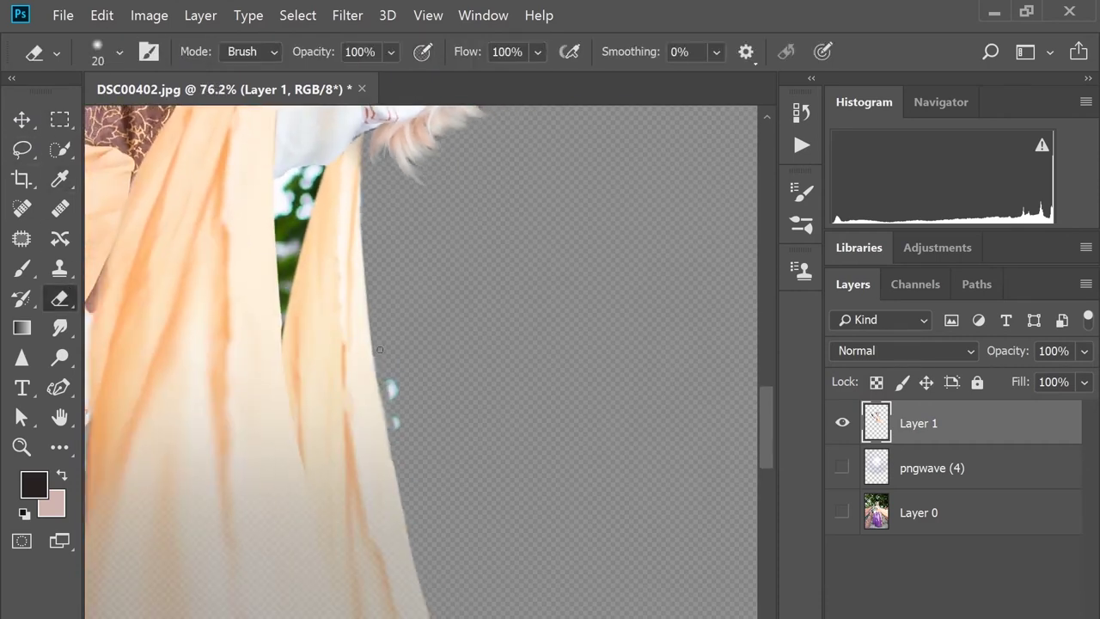
pyautogui.scroll(2, 184, 224)
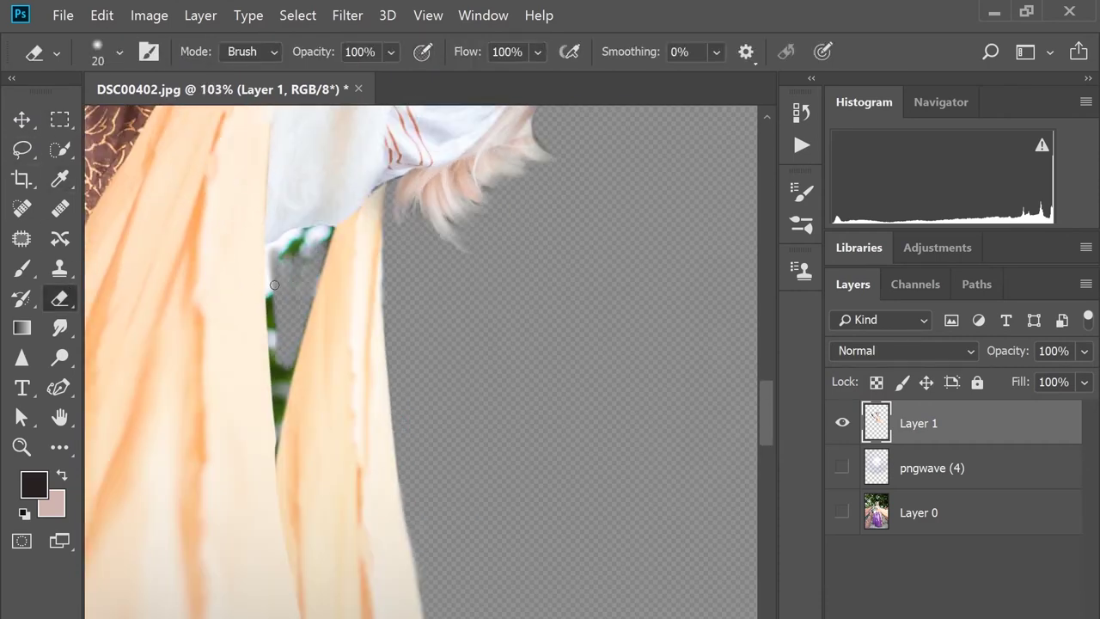
pyautogui.scroll(2, 352, 159)
# Step: Lasso the gap between the scarf folds below the white garment and delete the remaining background from Layer 1
pyautogui.press('l')
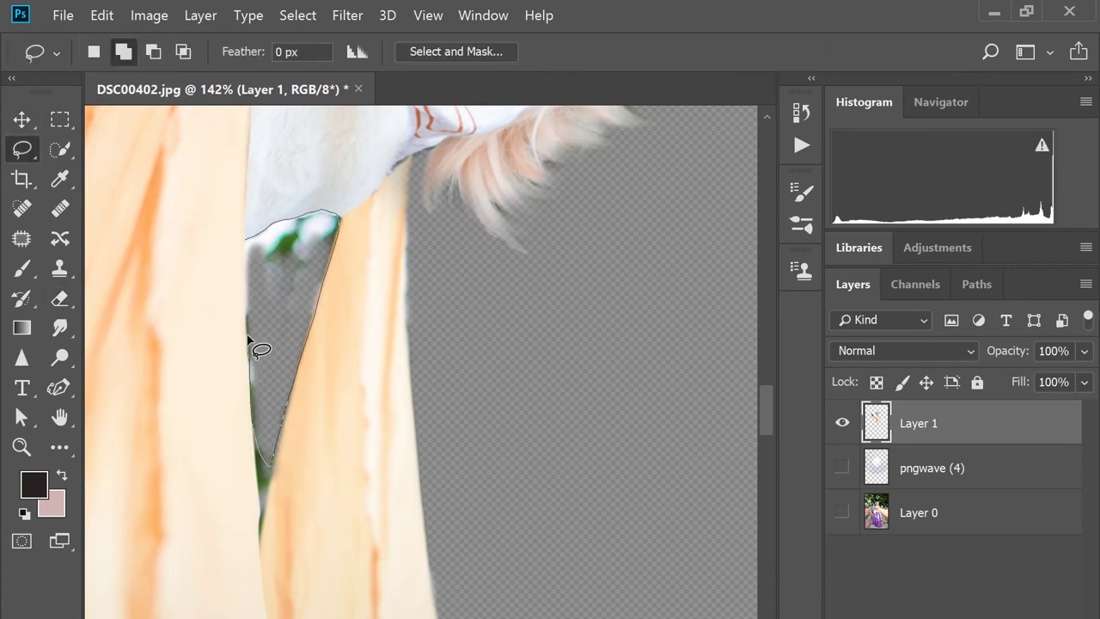
pyautogui.moveTo(257, 348); pyautogui.dragTo(247, 240)
pyautogui.press('Delete')
pyautogui.press('m')
pyautogui.scroll(-1, 135, 161)
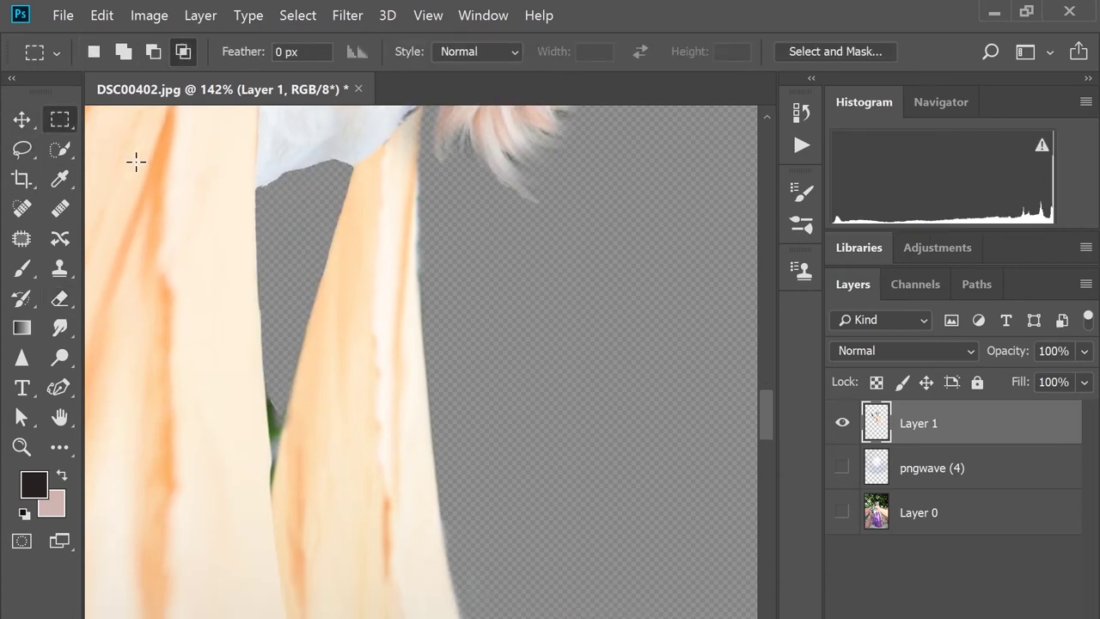
# Step: Set the eraser to 10 px and erase the green remnants in the narrow end of the gap between the scarf folds
pyautogui.scroll(1, 136, 161)
pyautogui.press('e')
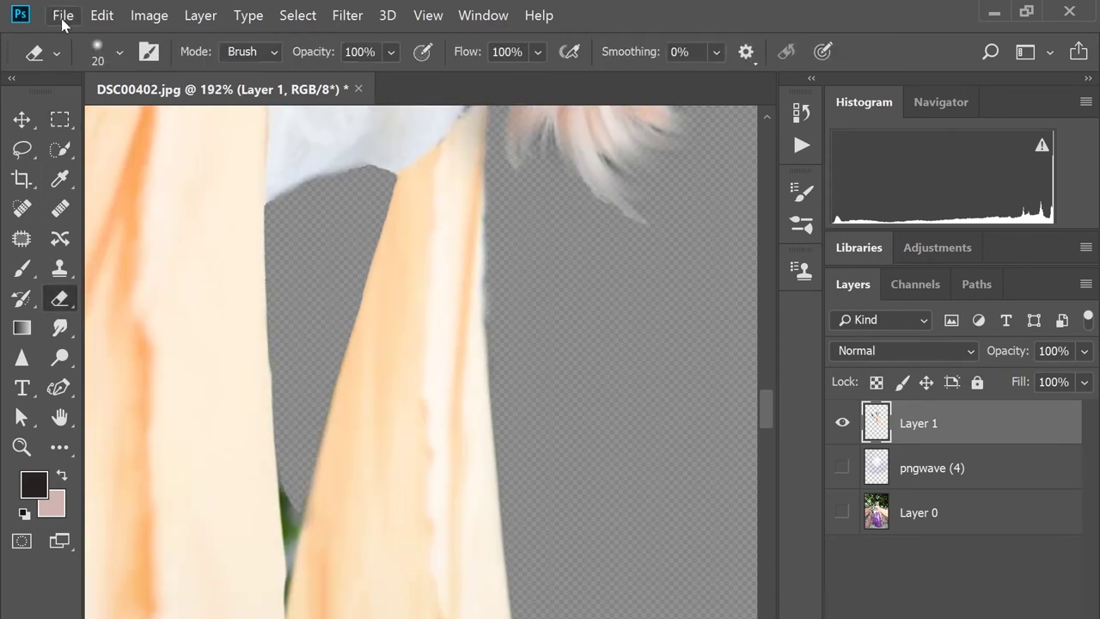
pyautogui.click(119, 52)
pyautogui.moveTo(146, 129); pyautogui.dragTo(129, 129)
pyautogui.press('Return')
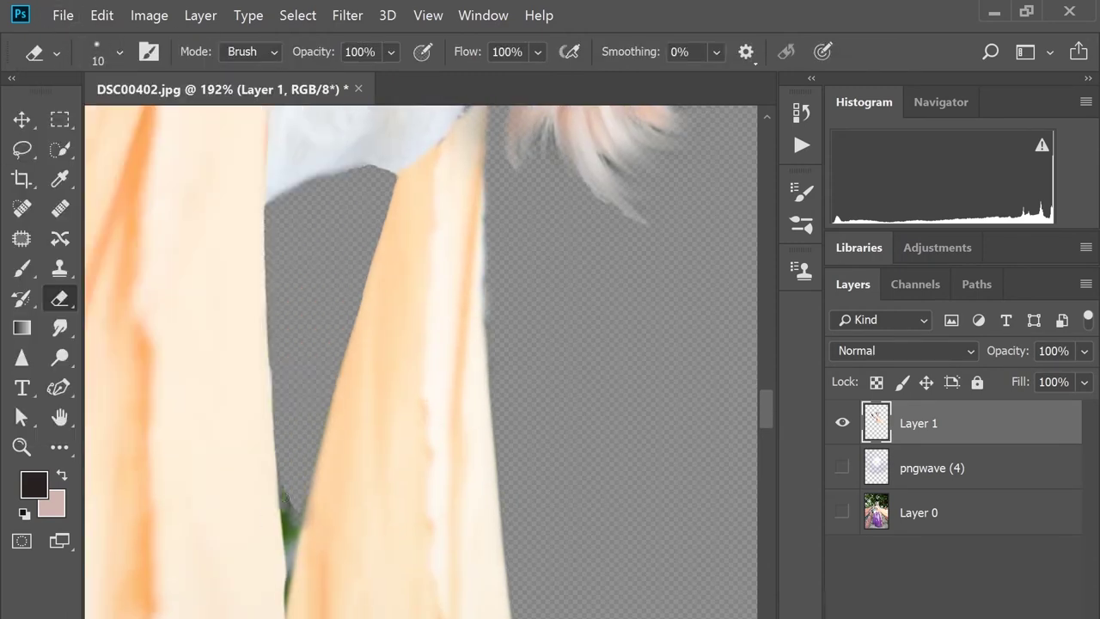
pyautogui.scroll(-6, 289, 575)
# Step: Show pngwave (4) and Layer 0 again, and set the blend mode of pngwave (4) to Screen
pyautogui.press('m')
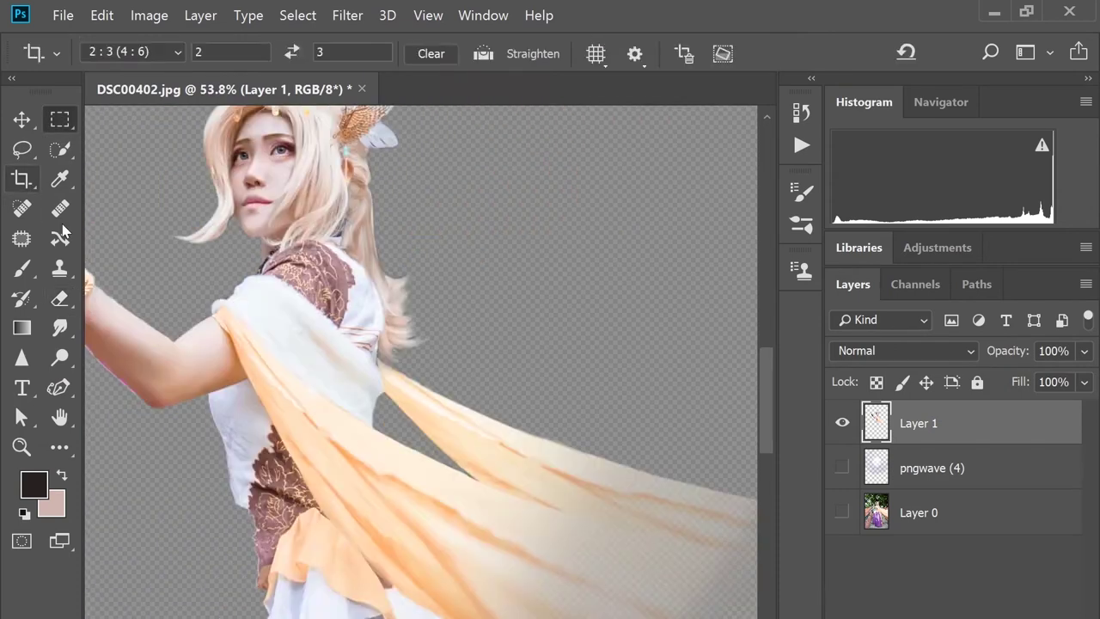
pyautogui.click(842, 468)
pyautogui.click(843, 512)
pyautogui.click(932, 468)
pyautogui.click(903, 351)
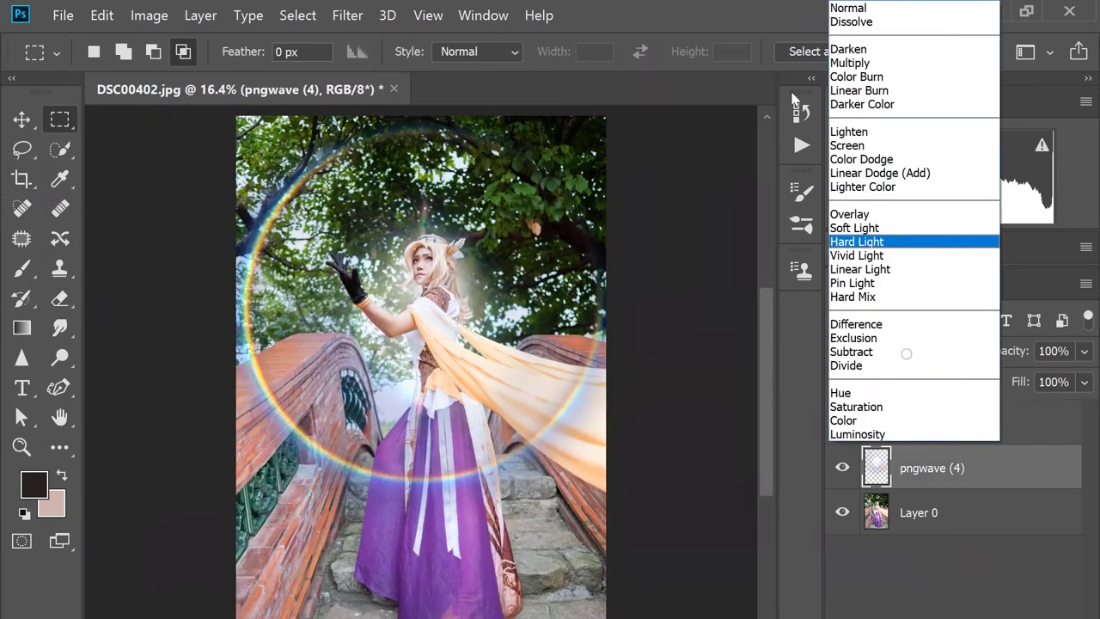
pyautogui.click(859, 147)
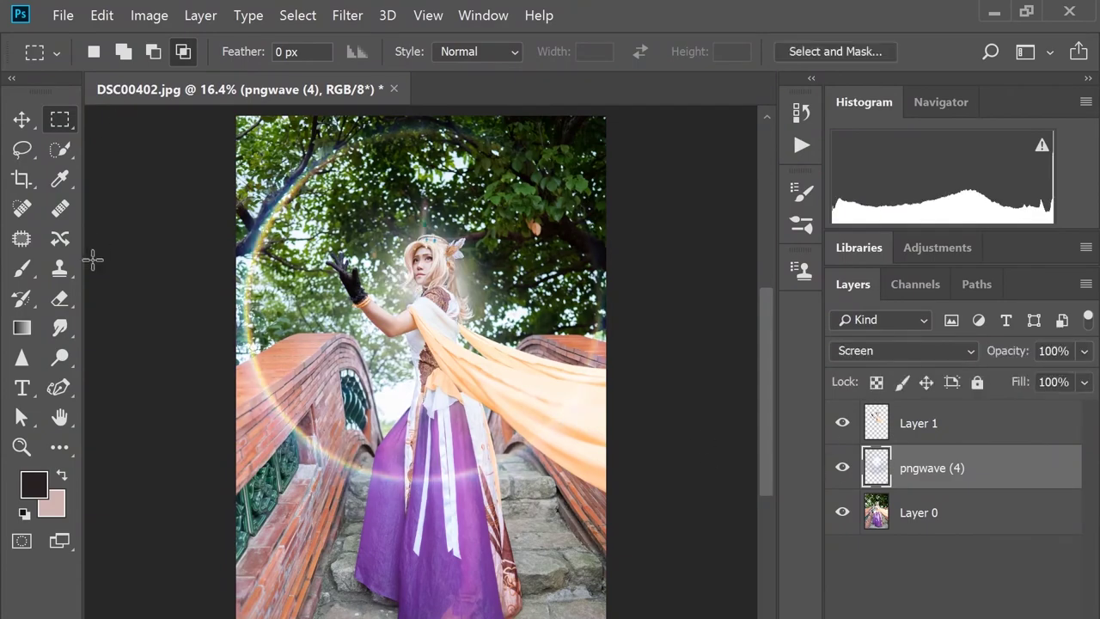
pyautogui.scroll(-1, 109, 230)
# Step: Hide pngwave (4), place the puzzle-2 image above Layer 1, position it over the photo and set its blend mode to Lighten
pyautogui.click(842, 467)
pyautogui.hotkey('ctrl', 'shift', 's')
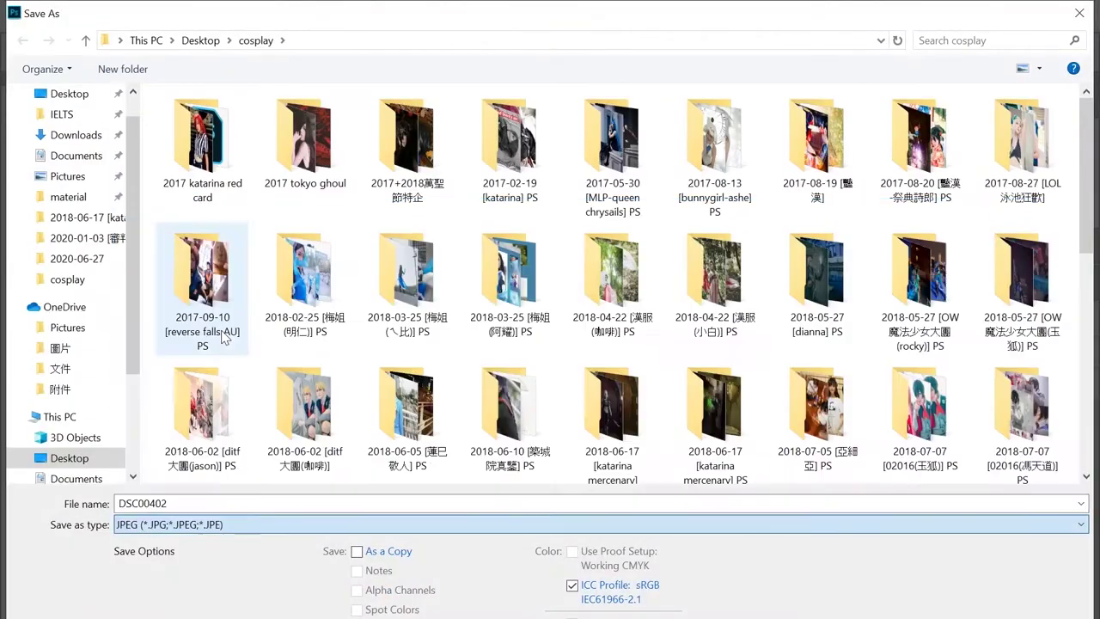
pyautogui.press('Escape')
pyautogui.hotkey('alt', 'Tab')
pyautogui.moveTo(257, 511); pyautogui.dragTo(430, 430)
pyautogui.moveTo(364, 370); pyautogui.dragTo(527, 348)
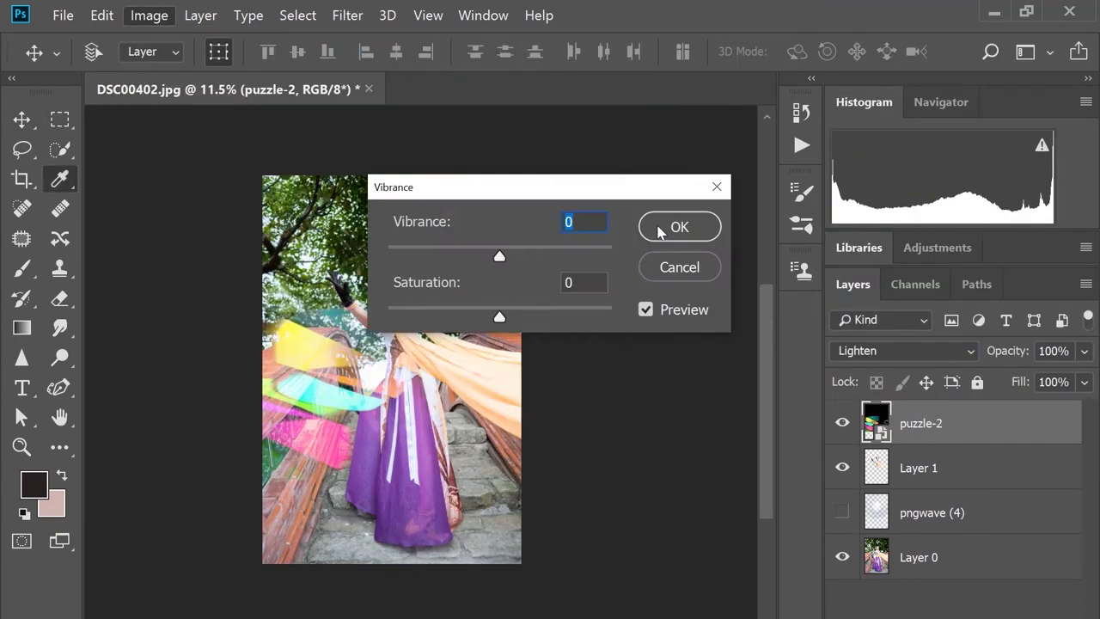
# Step: Apply Vibrance and Hue/Saturation adjustments to puzzle-2, with hue -43 and saturation +100 in Hue/Saturation
pyautogui.click(659, 227)
pyautogui.click(148, 14)
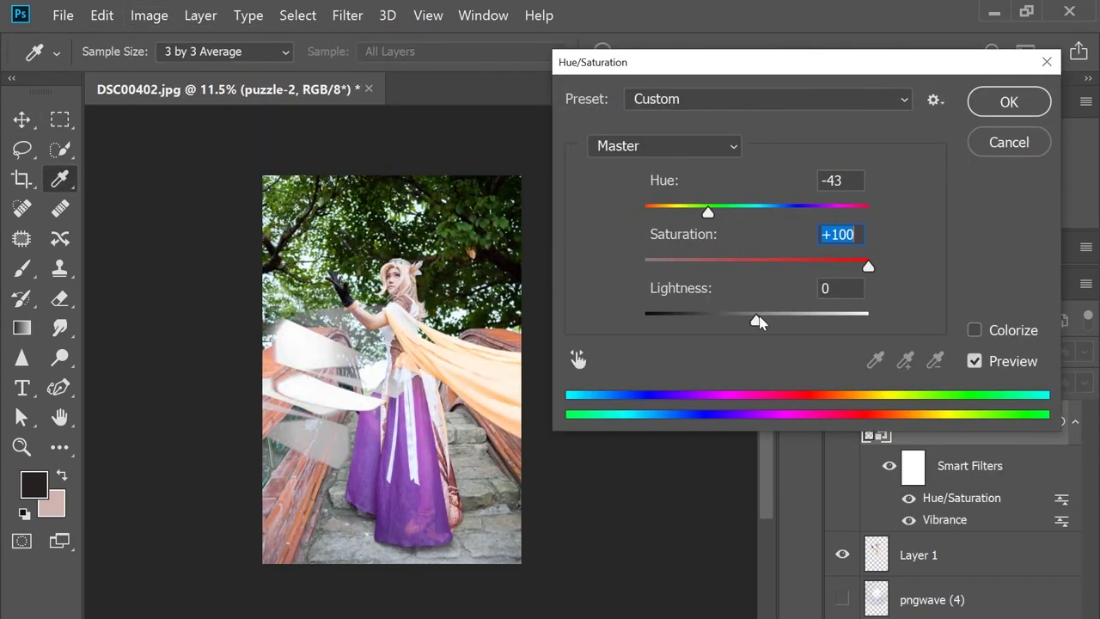
pyautogui.press('Tab')
pyautogui.press('Down')
pyautogui.press('Down')
pyautogui.press('Down')
pyautogui.press('Down')
pyautogui.press('Down')
pyautogui.press('Down')
pyautogui.press('Down')
pyautogui.press('Down')
pyautogui.press('Down')
pyautogui.press('Return')
# Step: Apply a strong Gaussian Blur to puzzle-2 so its shapes melt into a soft glow
pyautogui.click(346, 14)
pyautogui.moveTo(369, 146)
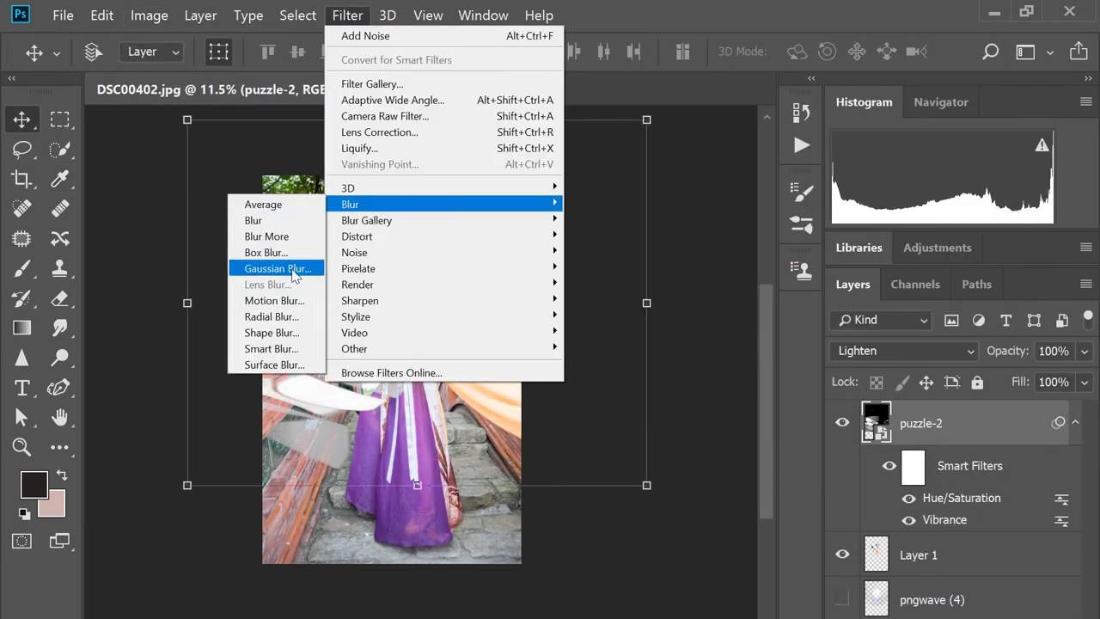
pyautogui.click(289, 214)
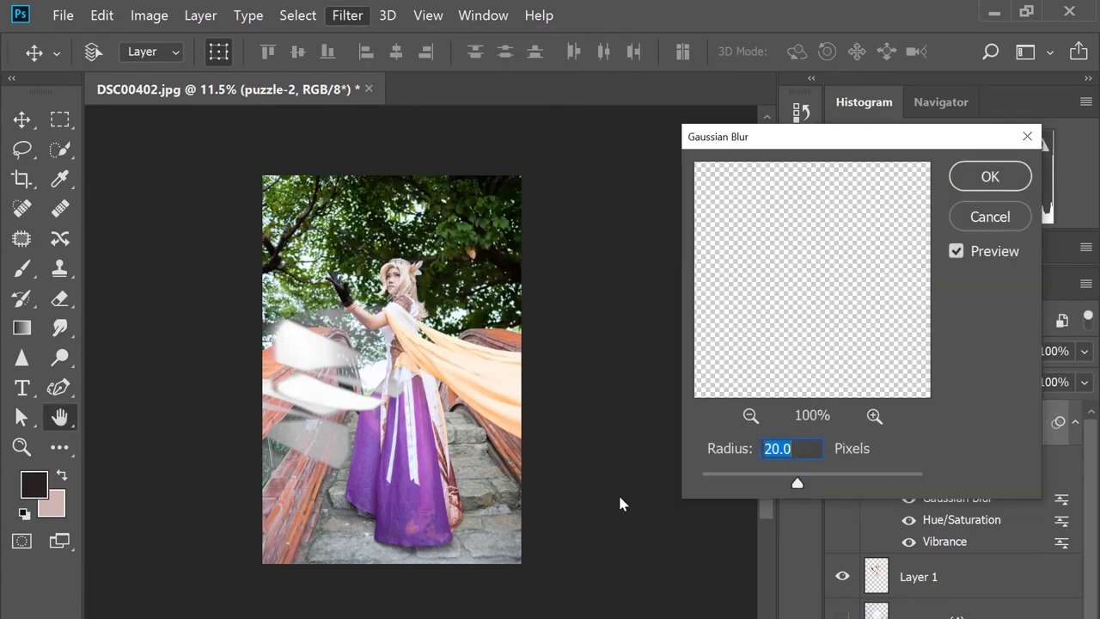
pyautogui.moveTo(799, 484); pyautogui.dragTo(883, 481)
pyautogui.press('Return')
pyautogui.press('m')
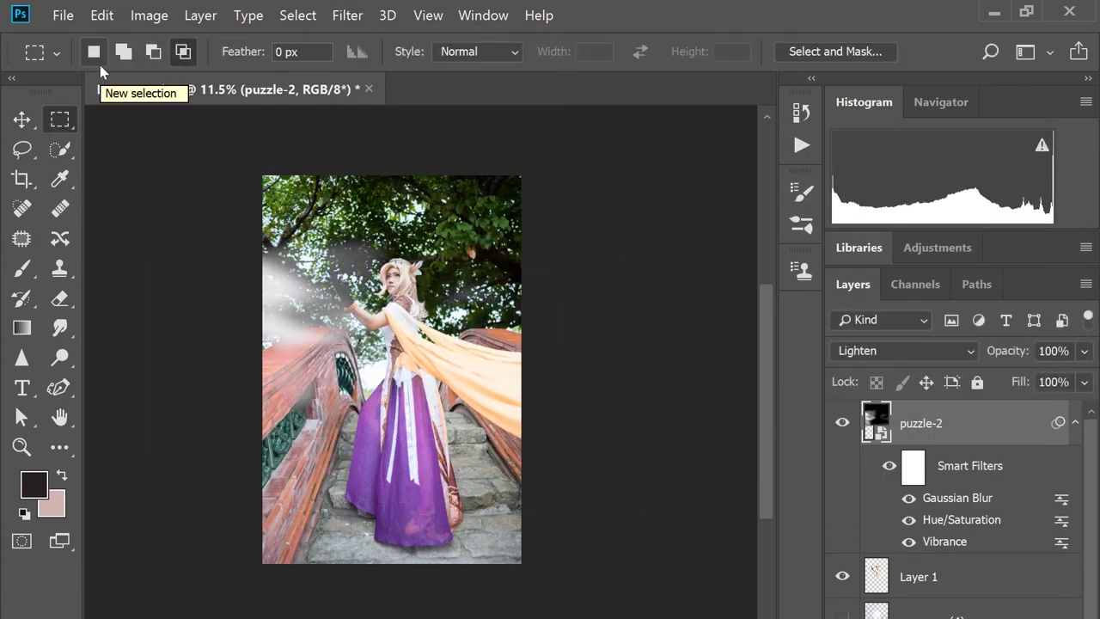
# Step: Position the blurred puzzle-2 glow beside the gloved hand and set its blend mode to Screen
pyautogui.scroll(3, 387, 312)
pyautogui.scroll(-3, 441, 353)
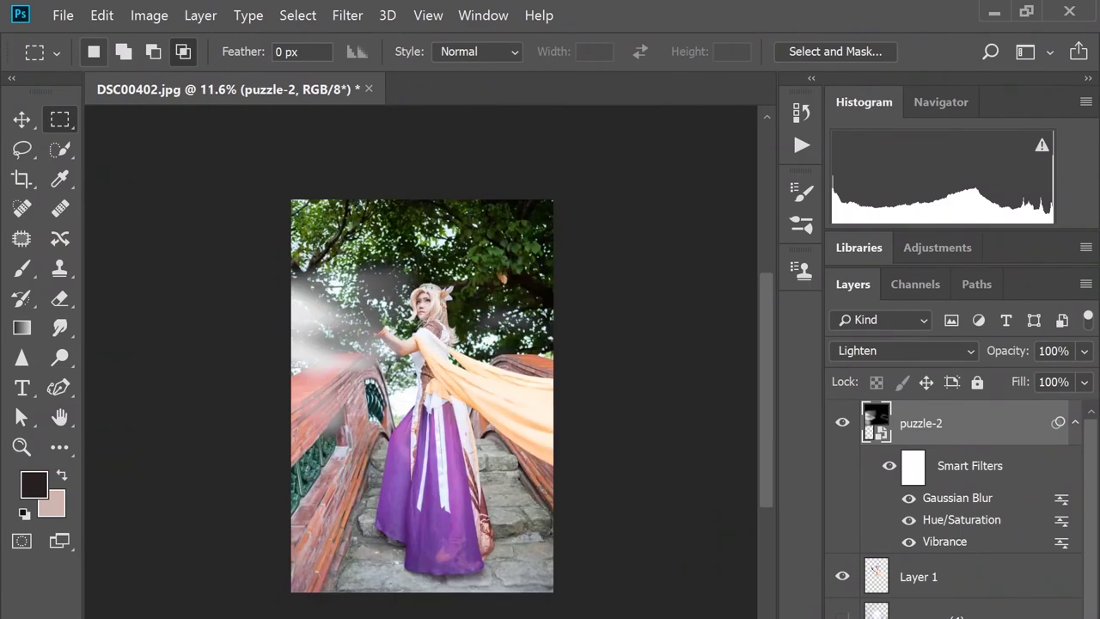
pyautogui.press('v')
pyautogui.moveTo(446, 395); pyautogui.dragTo(521, 400)
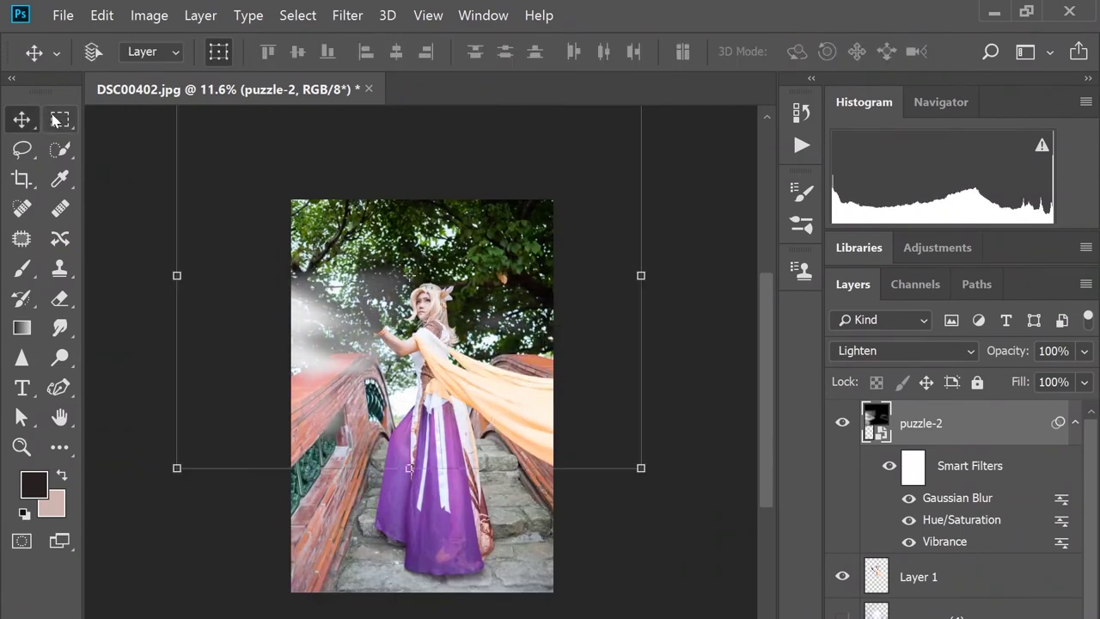
pyautogui.press('m')
pyautogui.press('i')
pyautogui.click(903, 351)
pyautogui.click(860, 369)
pyautogui.press('m')
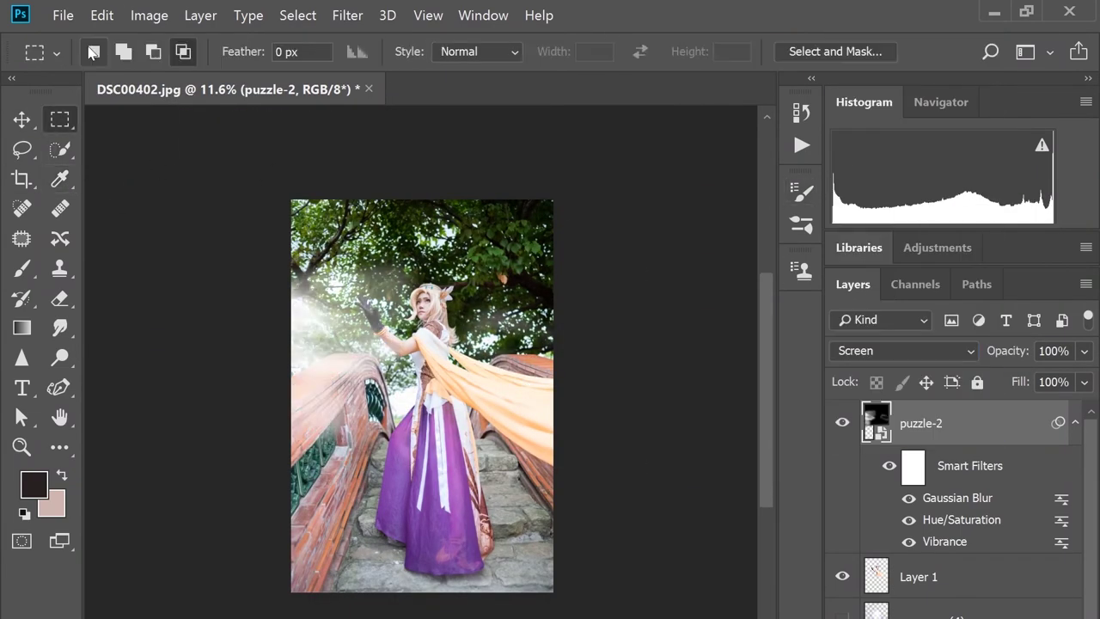
# Step: Save the composite as a JPEG with quality 12 (Maximum) and the Baseline ("Standard") format option
pyautogui.hotkey('ctrl', 'shift', 's')
pyautogui.click(147, 523)
pyautogui.click(171, 290)
pyautogui.press('Return')
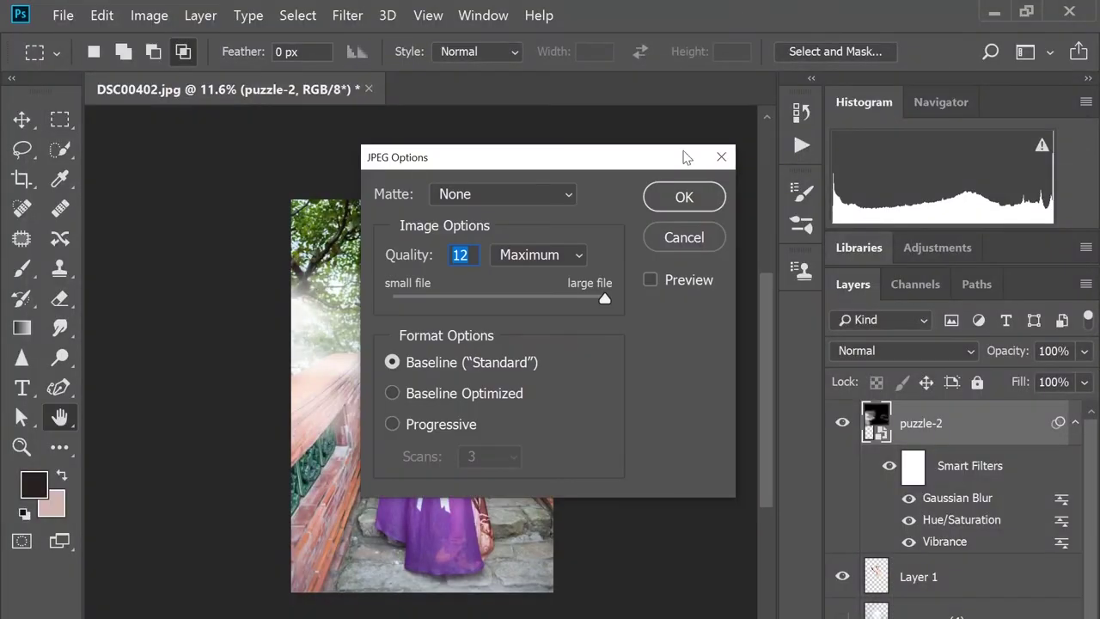
pyautogui.press('Return')
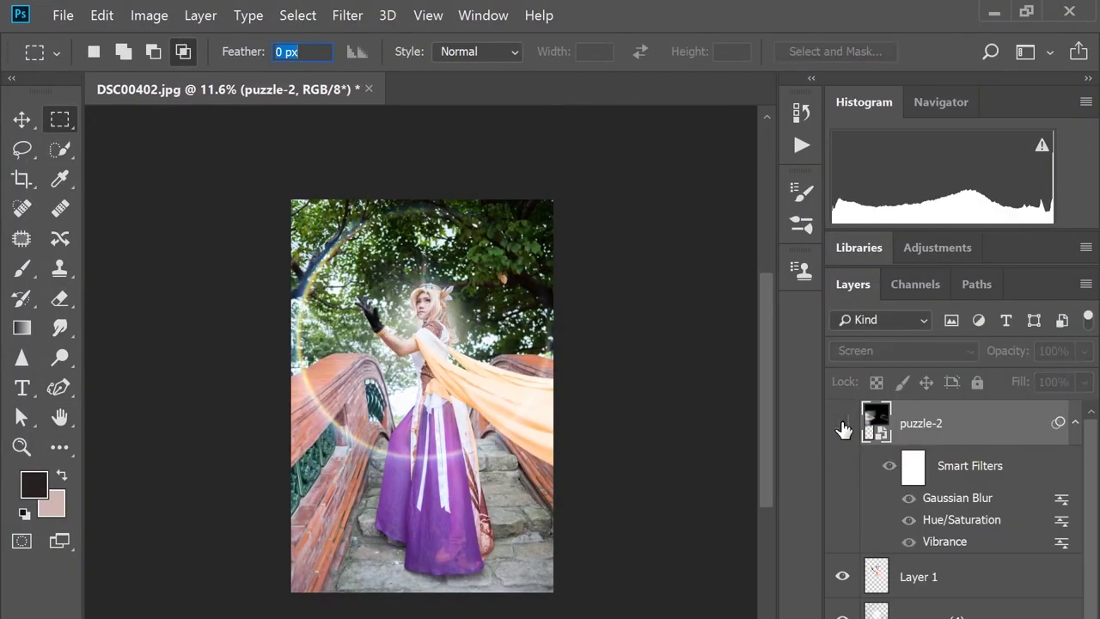
# Step: Select pngwave (4), and enlarge and move its rainbow ring so it surrounds the figure, with the puzzle-2 glow shown
pyautogui.click(898, 610)
pyautogui.press('v')
pyautogui.moveTo(602, 185); pyautogui.dragTo(441, 152)
pyautogui.moveTo(488, 326); pyautogui.dragTo(502, 336)
pyautogui.press('Return')
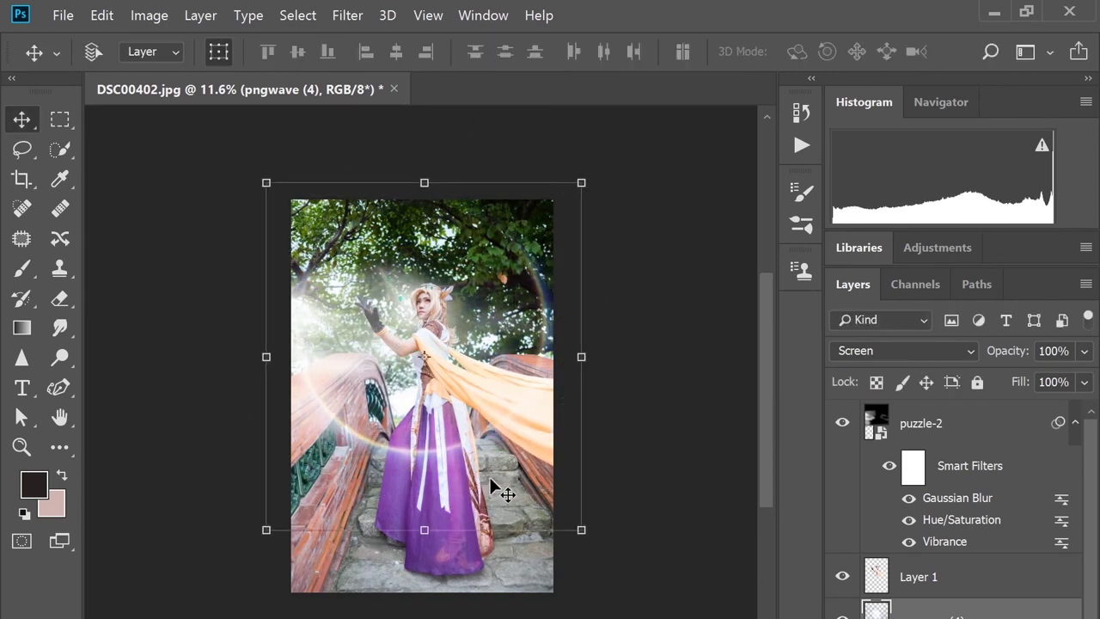
pyautogui.click(57, 122)
# Step: Compare the image with puzzle-2 hidden and shown, and ready that layer for erasing with the 10 px Eraser
pyautogui.hotkey('ctrl', '+')
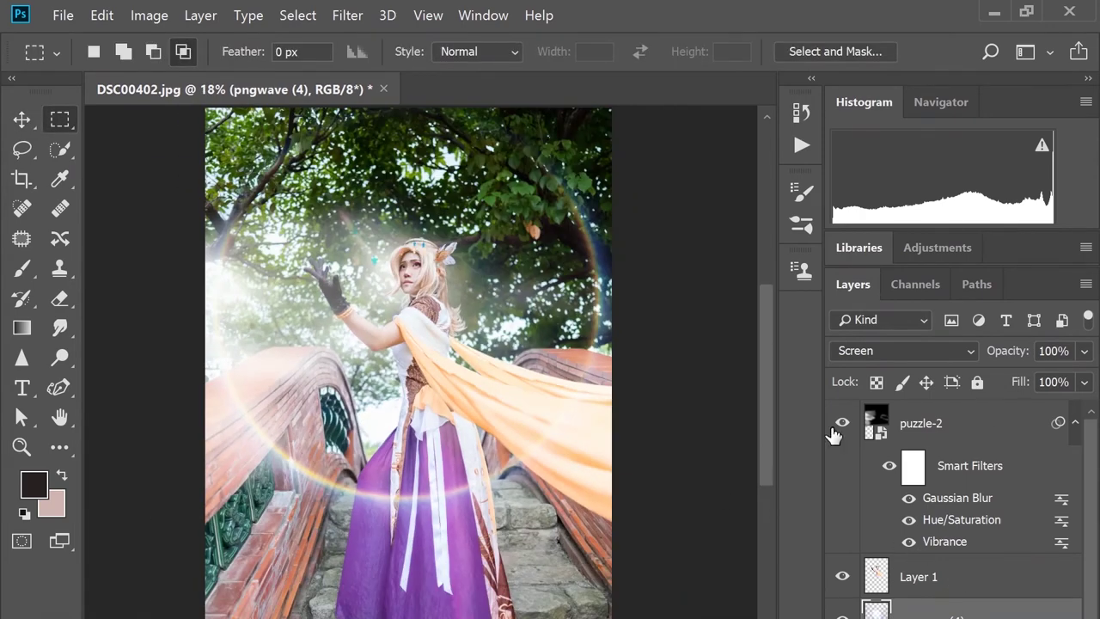
pyautogui.click(838, 425)
pyautogui.click(840, 427)
pyautogui.click(861, 438)
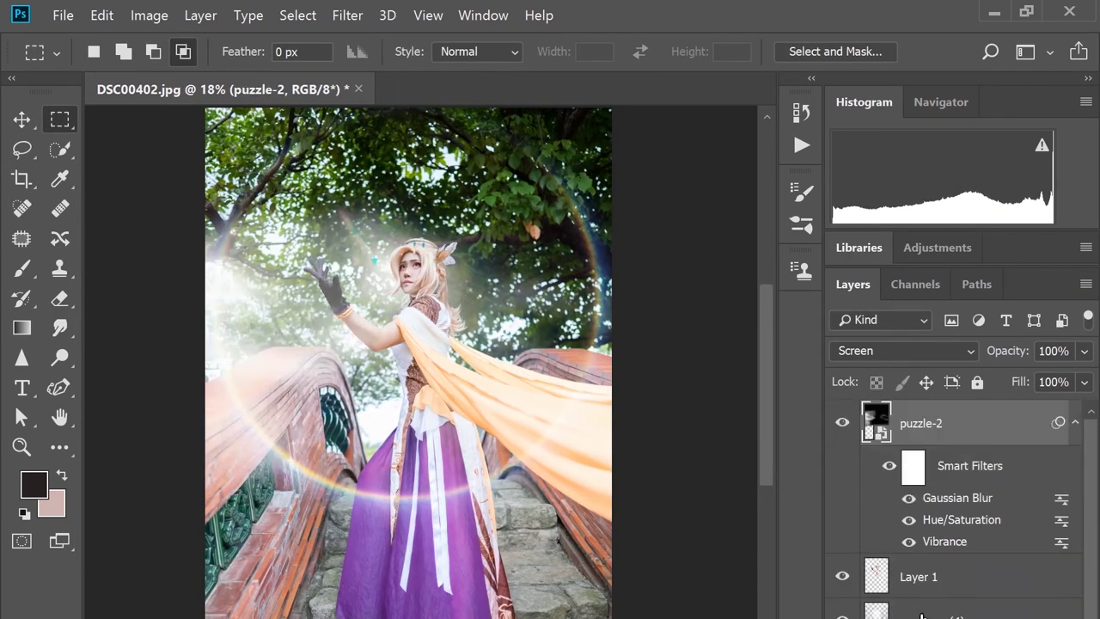
pyautogui.click(60, 297)
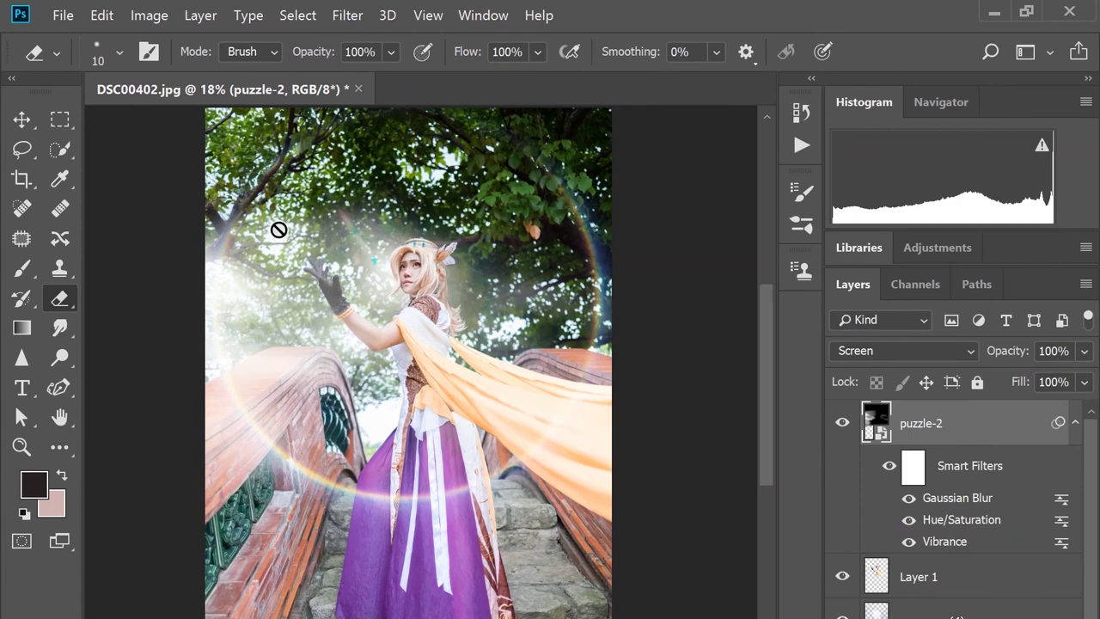